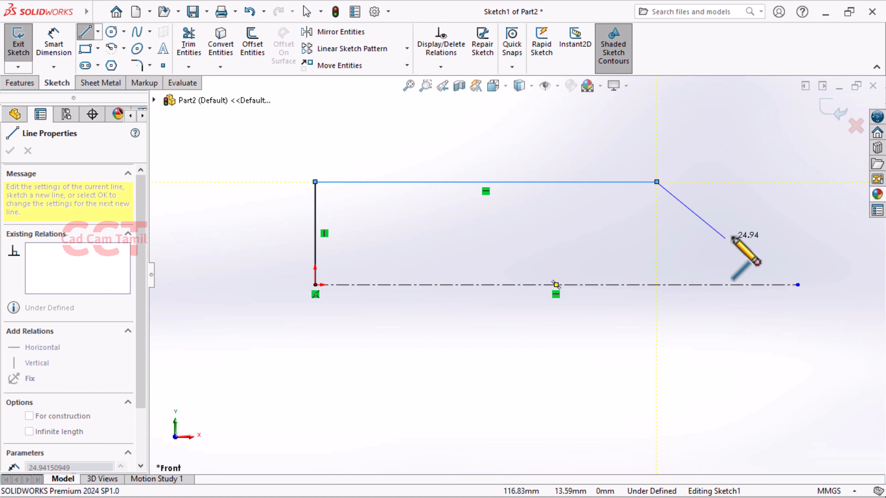
Step: Close the profile with a slanted line down to the centerline and a horizontal line back to the origin
{"action": "left_click", "coordinate": [785, 285]}
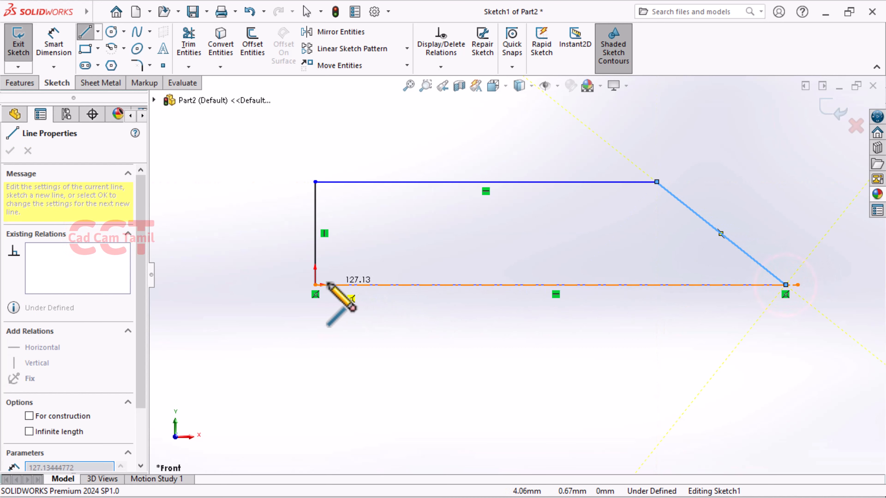
{"action": "left_click", "coordinate": [315, 285]}
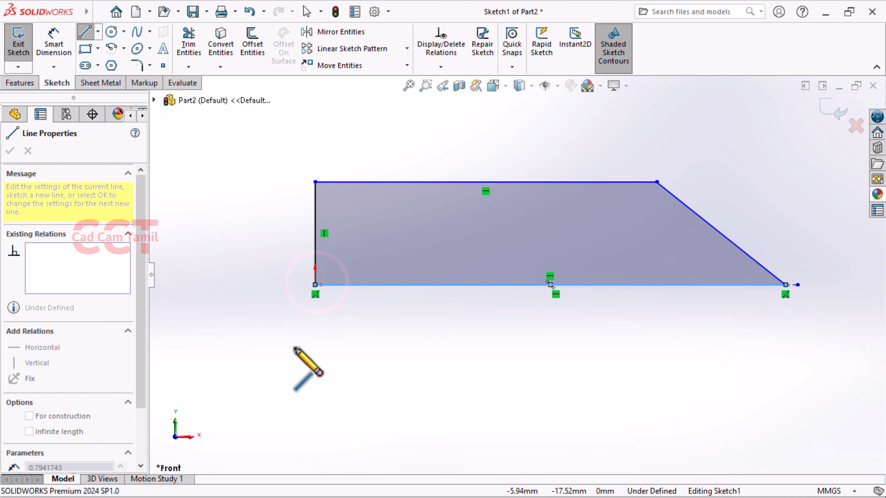
{"action": "key", "text": "Escape"}
{"action": "key", "text": "Escape"}
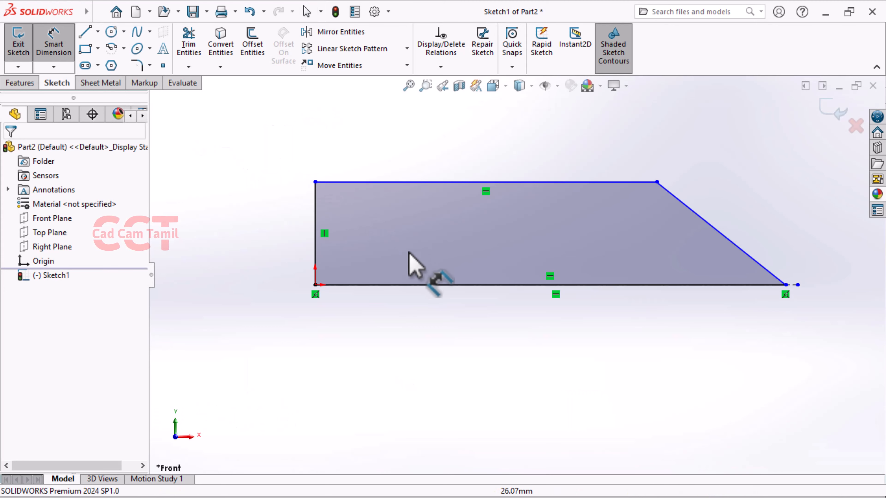
Step: Dimension the vertical line at the origin as 27/2 mm
{"action": "left_click", "coordinate": [316, 234]}
{"action": "left_click", "coordinate": [270, 232]}
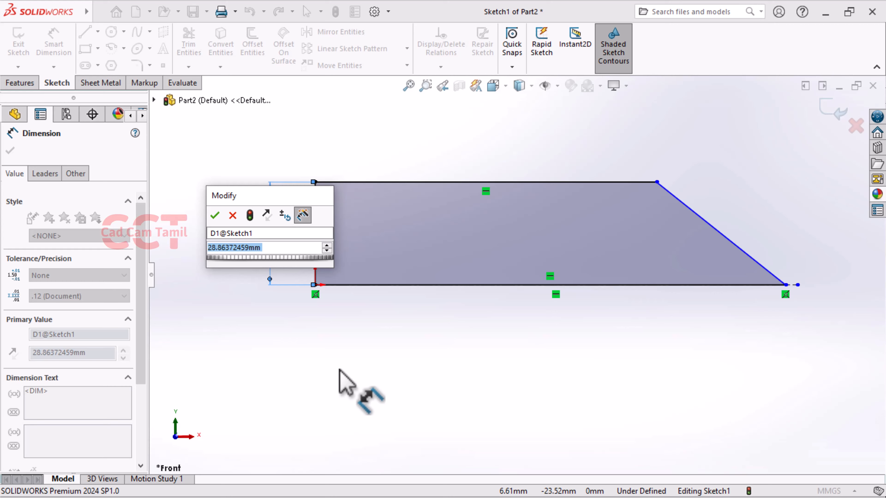
{"action": "type", "text": "27/"}
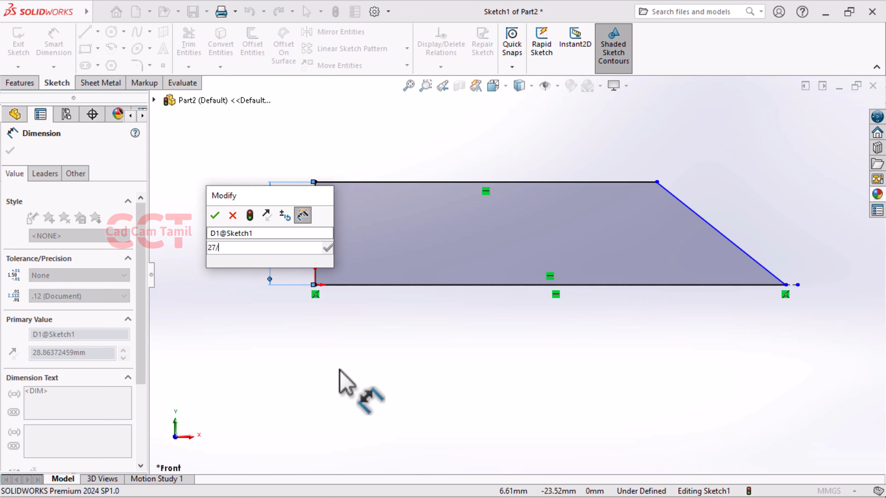
{"action": "type", "text": "2"}
{"action": "key", "text": "Return"}
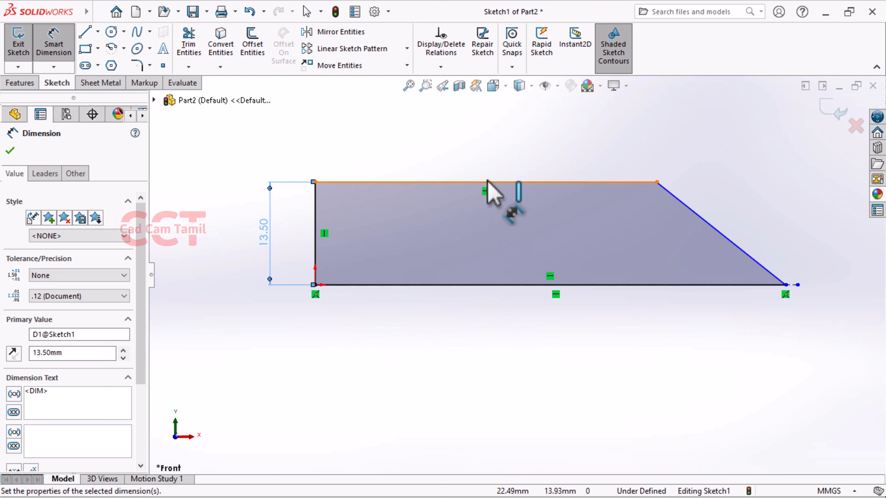
Step: Dimension the profile's upper horizontal line as 85 mm
{"action": "left_click", "coordinate": [460, 181]}
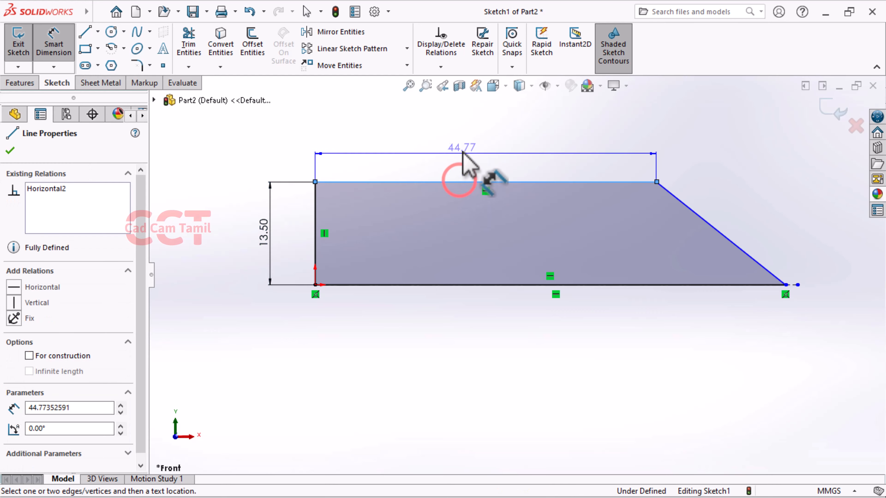
{"action": "left_click", "coordinate": [462, 151]}
{"action": "type", "text": "85"}
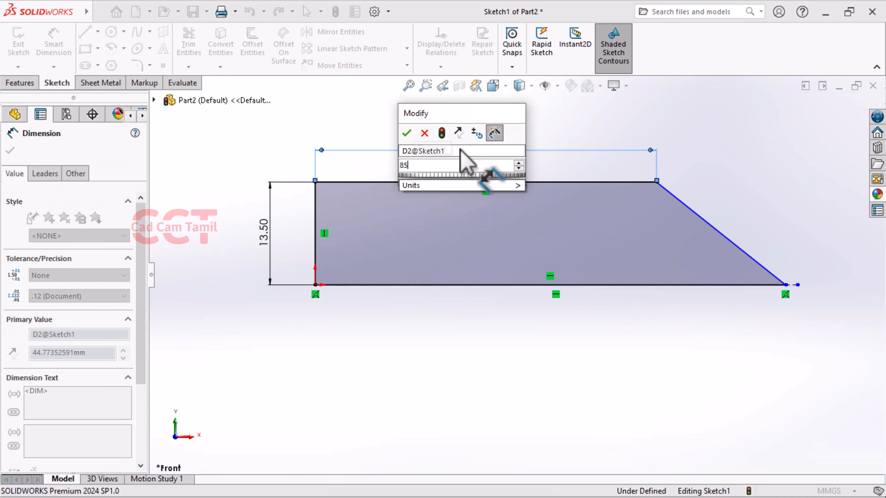
{"action": "key", "text": "Return"}
{"action": "key", "text": "Escape"}
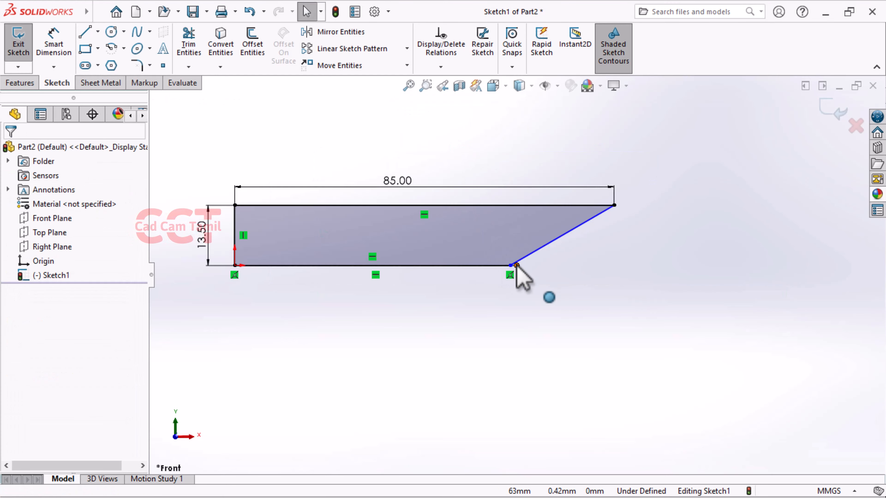
Step: Move the centerline's free end to about X 126 mm and the slanted line's lower end to about X 115 mm
{"action": "left_click_drag", "start_coordinate": [516, 266], "coordinate": [799, 265]}
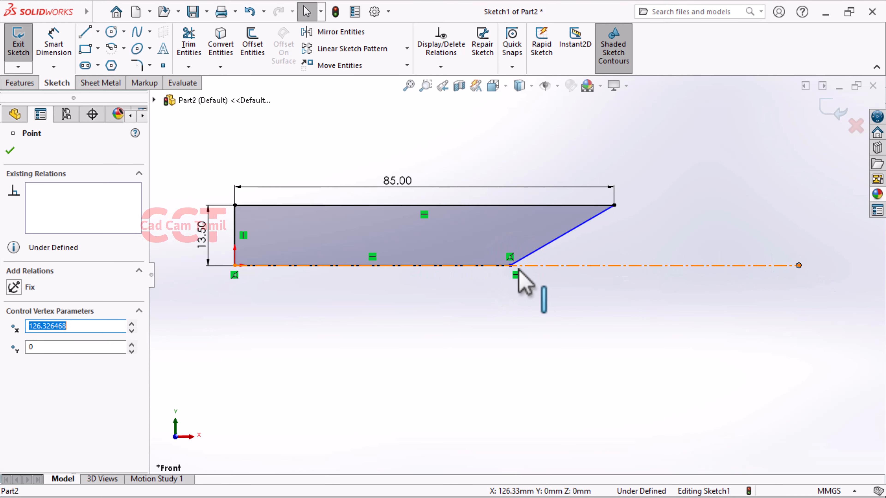
{"action": "left_click_drag", "start_coordinate": [515, 266], "coordinate": [747, 267]}
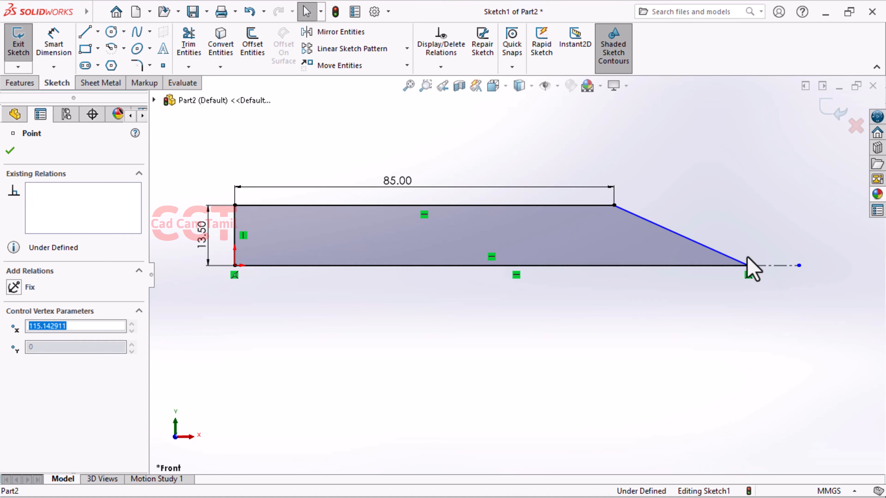
Step: Dimension the angle between the slanted line and the horizontal base line as 23/2 degrees
{"action": "scroll", "coordinate": [643, 296], "scroll_direction": "up", "scroll_amount": 2}
{"action": "scroll", "coordinate": [523, 267], "scroll_direction": "down", "scroll_amount": 4}
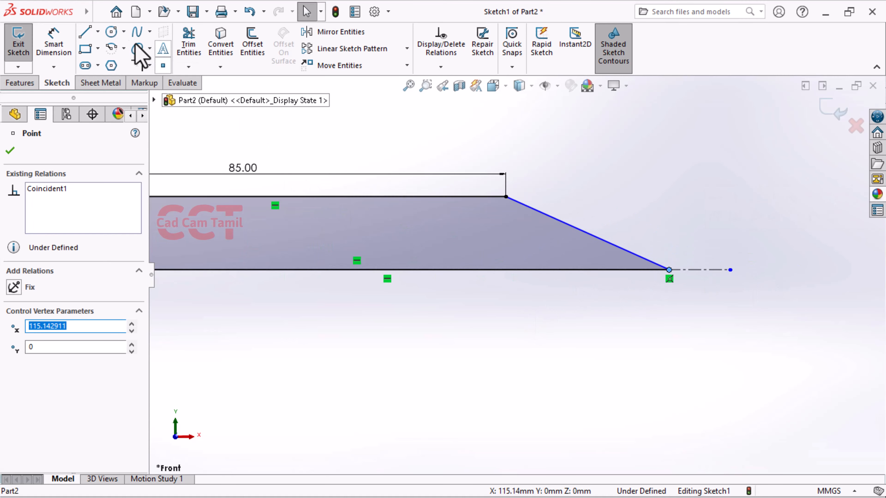
{"action": "left_click", "coordinate": [61, 42]}
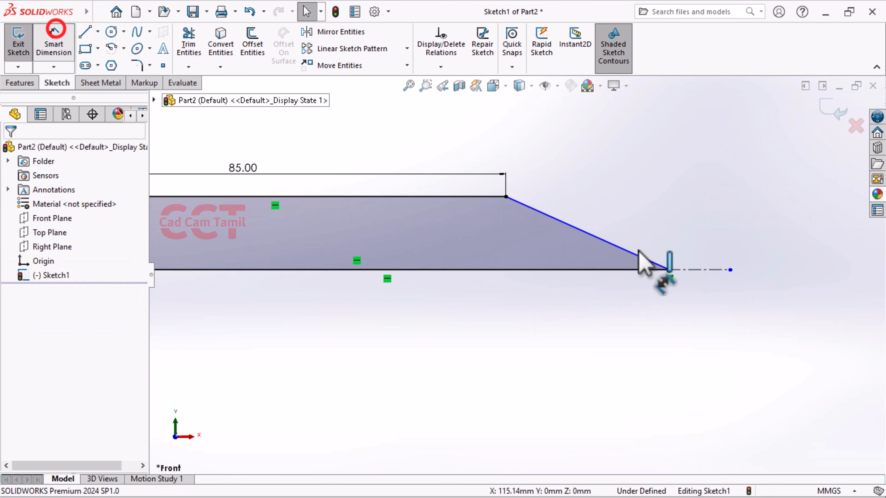
{"action": "left_click", "coordinate": [618, 246]}
{"action": "left_click", "coordinate": [592, 270]}
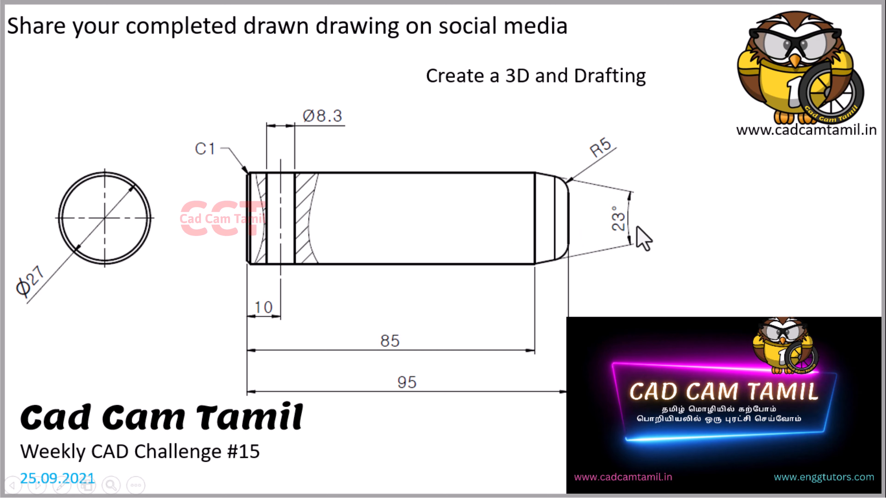
{"action": "type", "text": "2"}
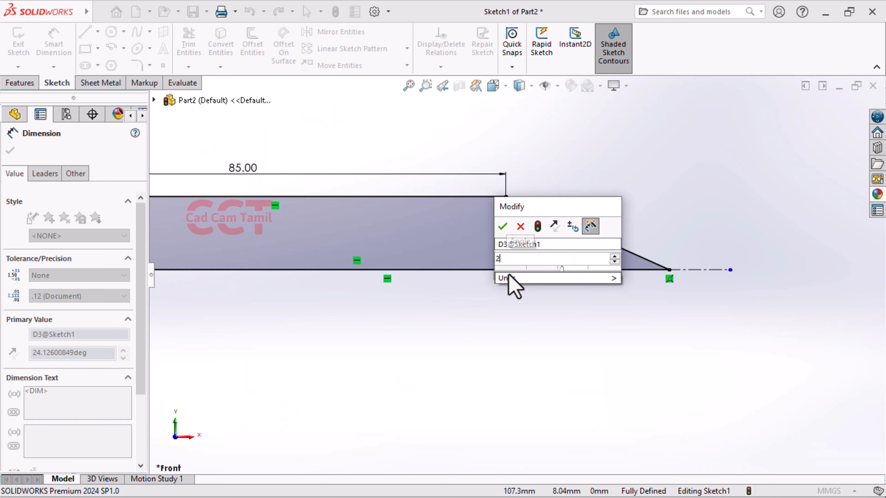
{"action": "type", "text": "3/2"}
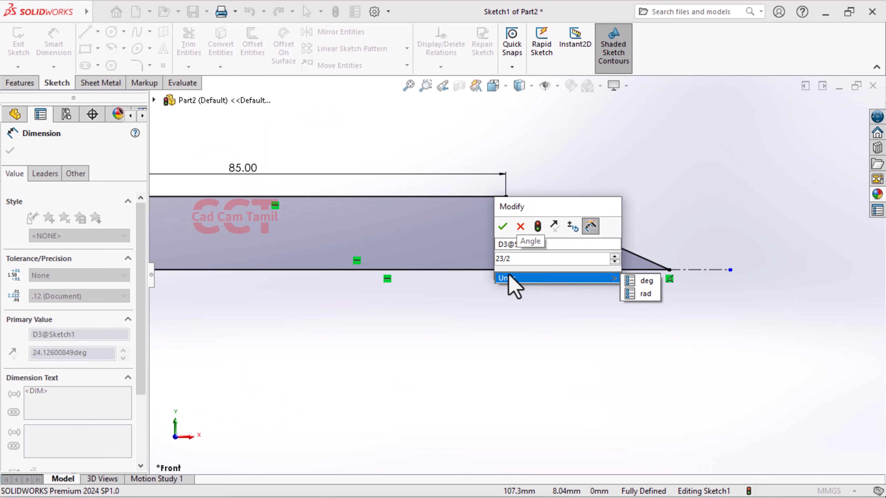
{"action": "key", "text": "Return"}
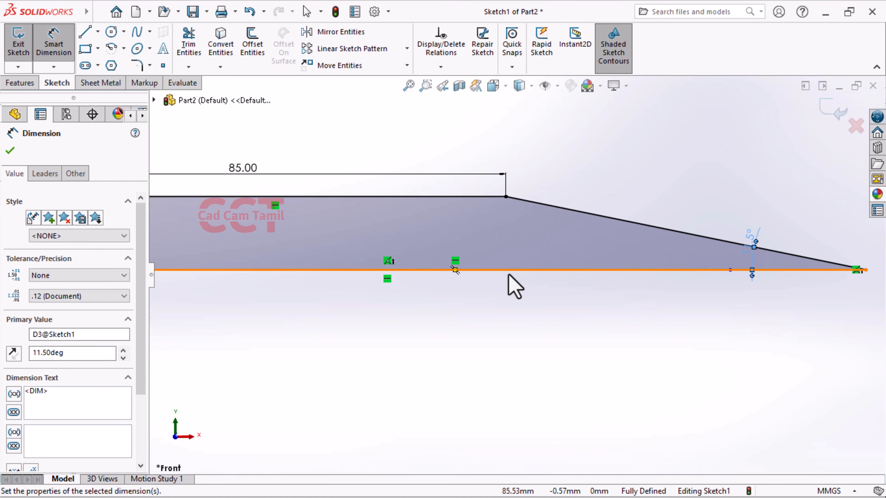
Step: Sketch a vertical line about 10 mm long from the slanted line down to the base line
{"action": "scroll", "coordinate": [506, 275], "scroll_direction": "up", "scroll_amount": 4}
{"action": "scroll", "coordinate": [445, 316], "scroll_direction": "down", "scroll_amount": 2}
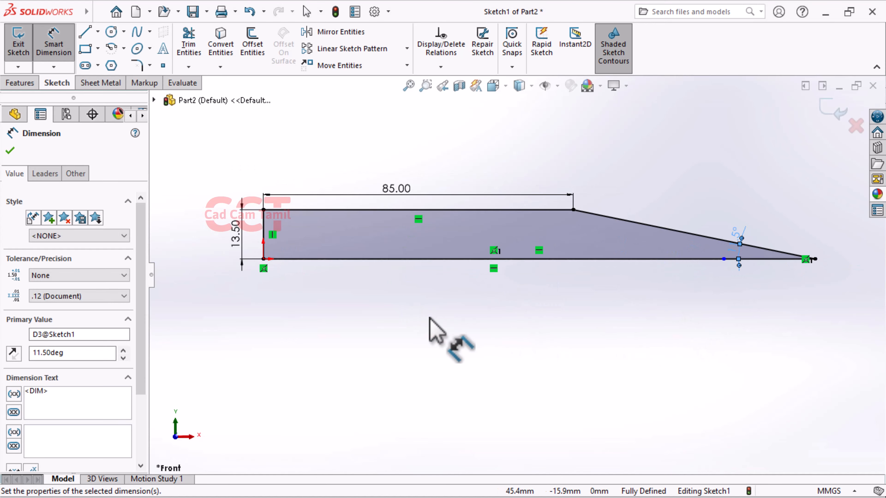
{"action": "key", "text": "l"}
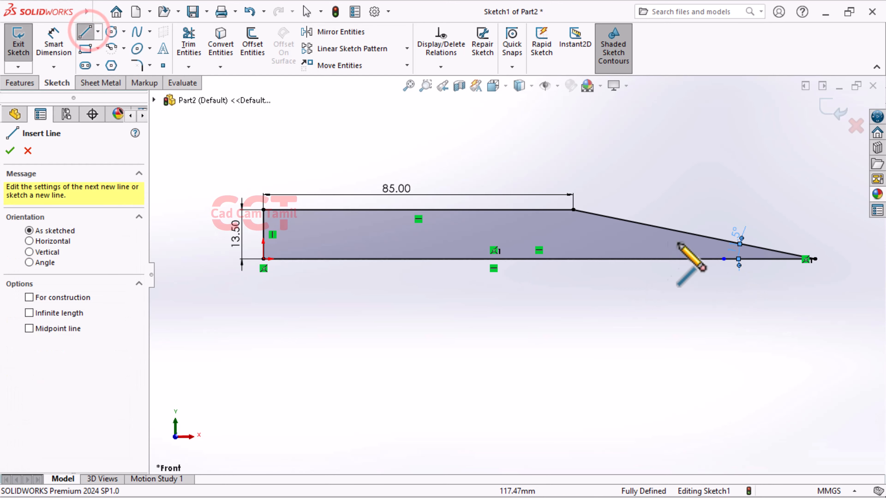
{"action": "left_click", "coordinate": [634, 223]}
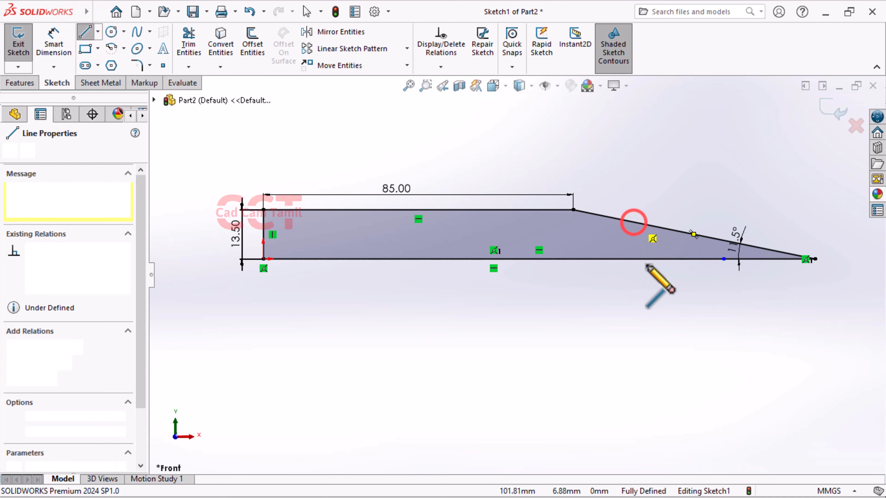
{"action": "left_click", "coordinate": [634, 258]}
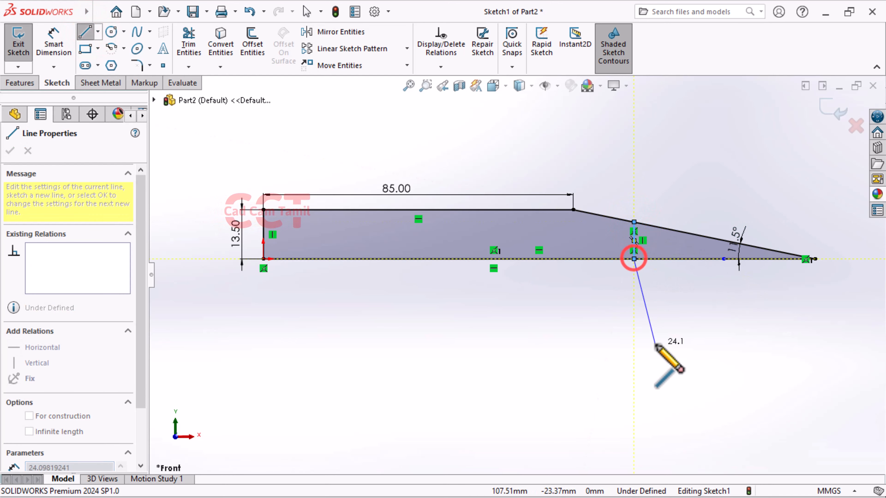
{"action": "key", "text": "Escape"}
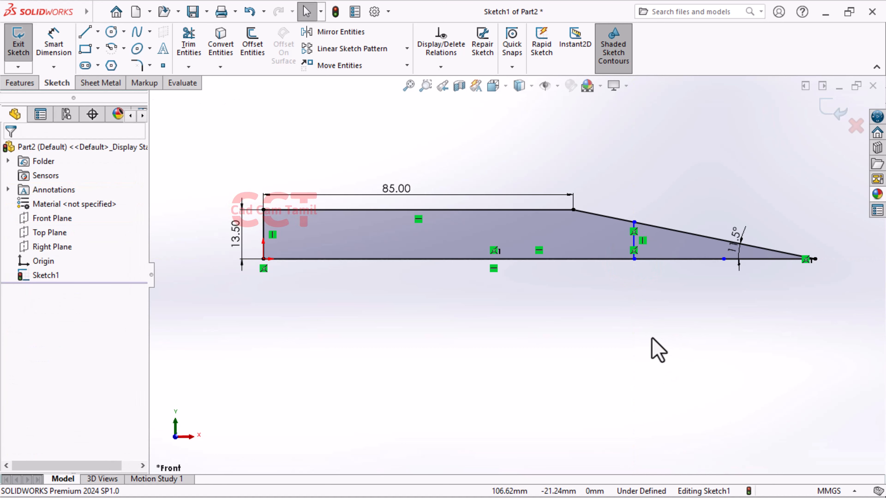
Step: Dimension the distance between the vertical line at the origin and the new vertical line as 95 mm
{"action": "left_click", "coordinate": [51, 28]}
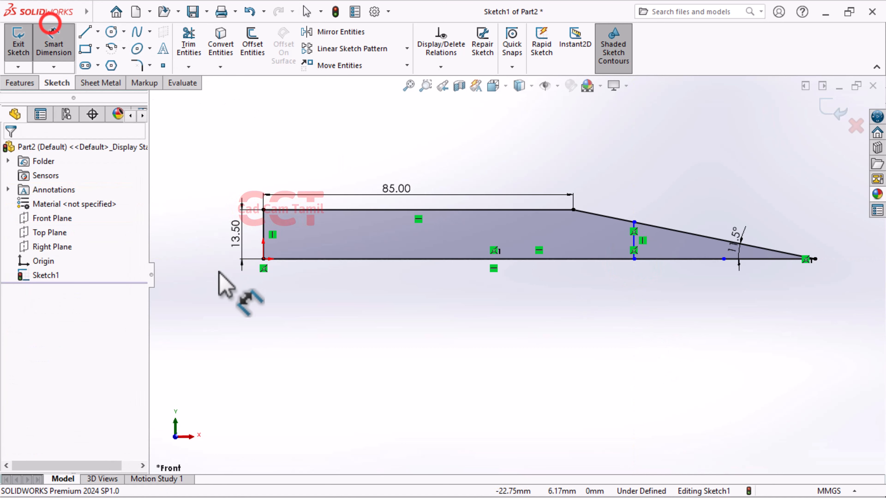
{"action": "left_click", "coordinate": [264, 237]}
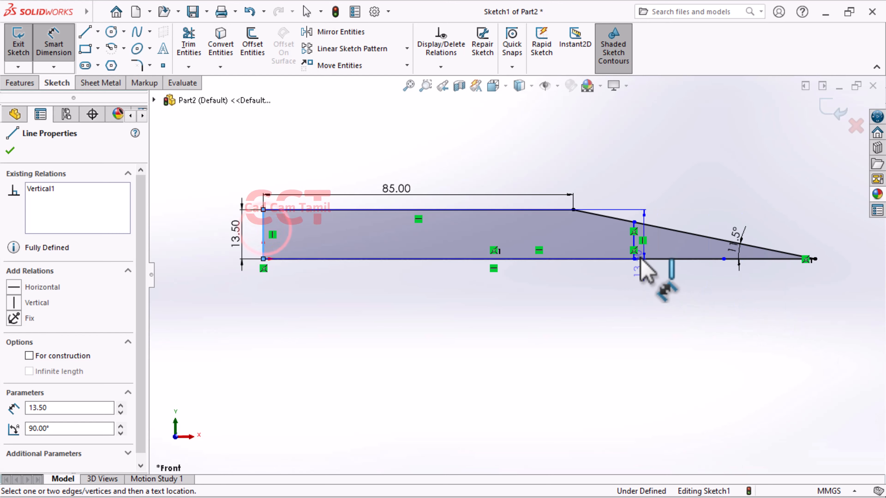
{"action": "left_click", "coordinate": [635, 246]}
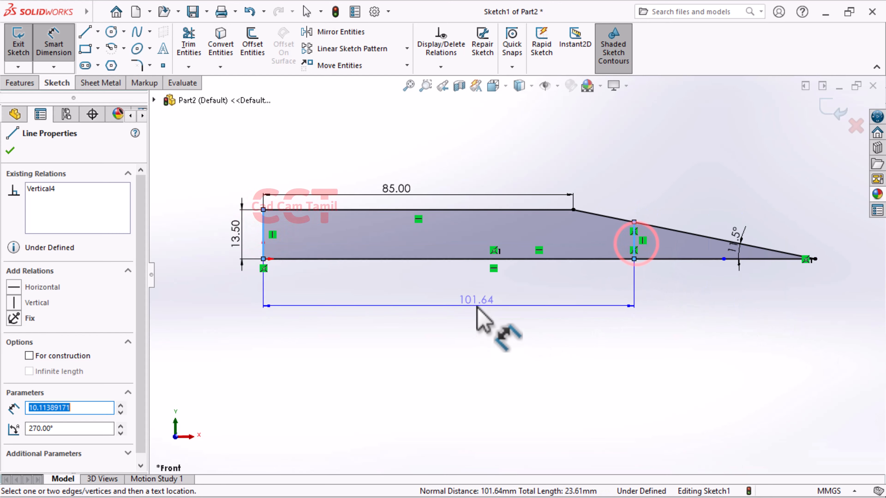
{"action": "left_click", "coordinate": [470, 315]}
{"action": "key", "text": "Return"}
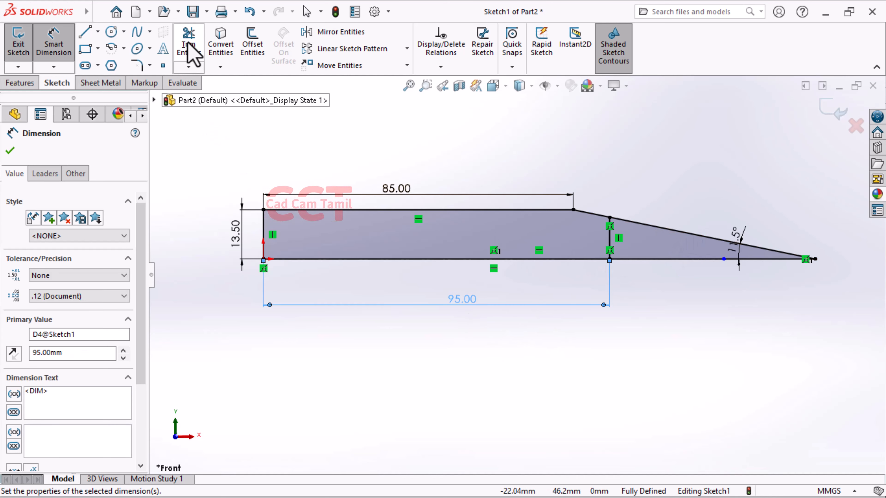
Step: Trim away the slanted line, base line and centerline portions extending beyond the 95 mm vertical line
{"action": "key", "text": "Escape"}
{"action": "left_click_drag", "start_coordinate": [674, 148], "coordinate": [696, 323]}
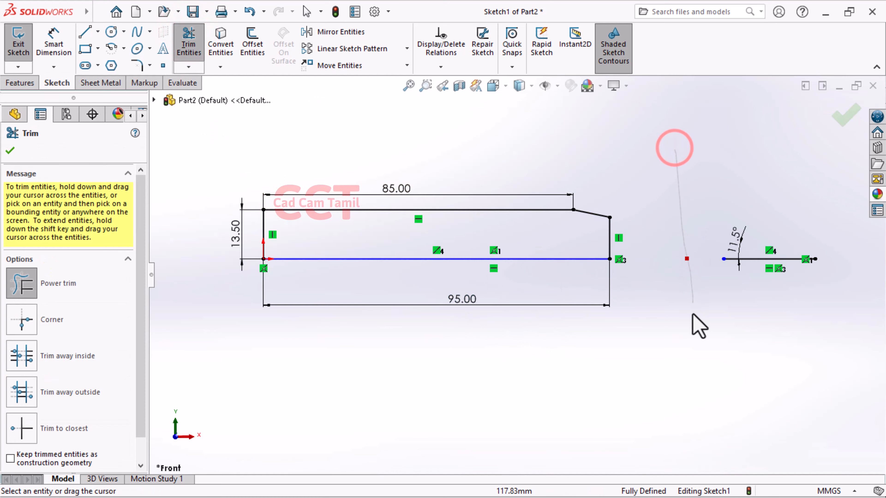
{"action": "left_click_drag", "start_coordinate": [769, 263], "coordinate": [762, 327]}
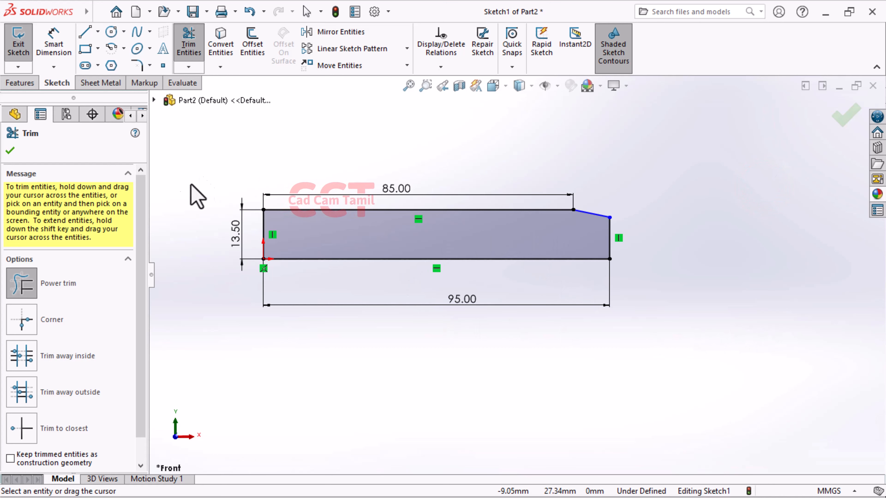
{"action": "left_click", "coordinate": [8, 150]}
Step: Dimension the angle between the remaining slanted line and the base line as 11.5 degrees
{"action": "scroll", "coordinate": [451, 177], "scroll_direction": "down", "scroll_amount": 3}
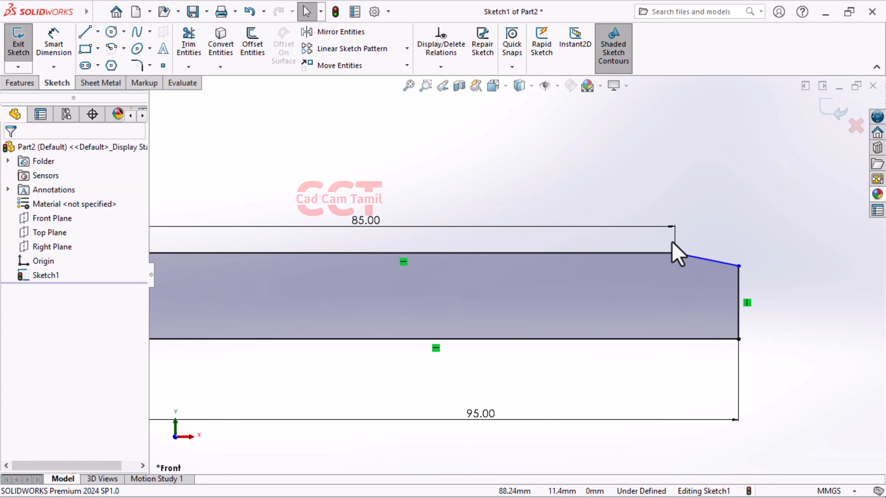
{"action": "scroll", "coordinate": [672, 246], "scroll_direction": "up", "scroll_amount": 2}
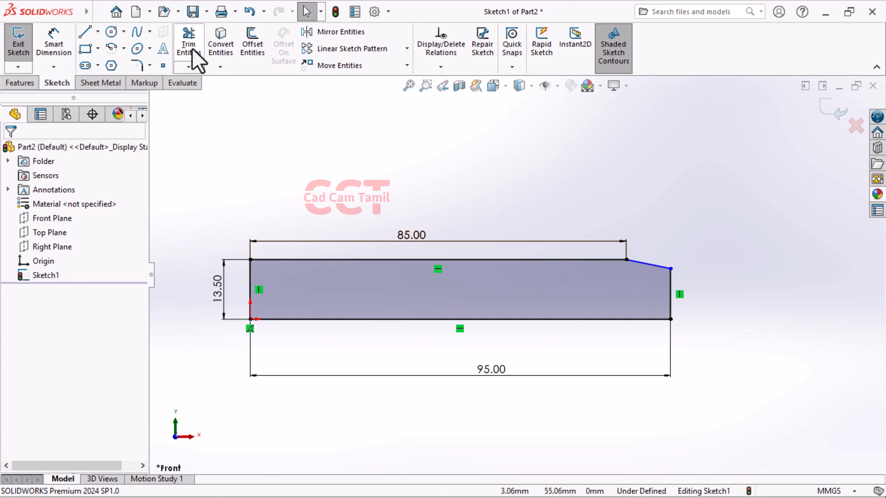
{"action": "left_click", "coordinate": [67, 45]}
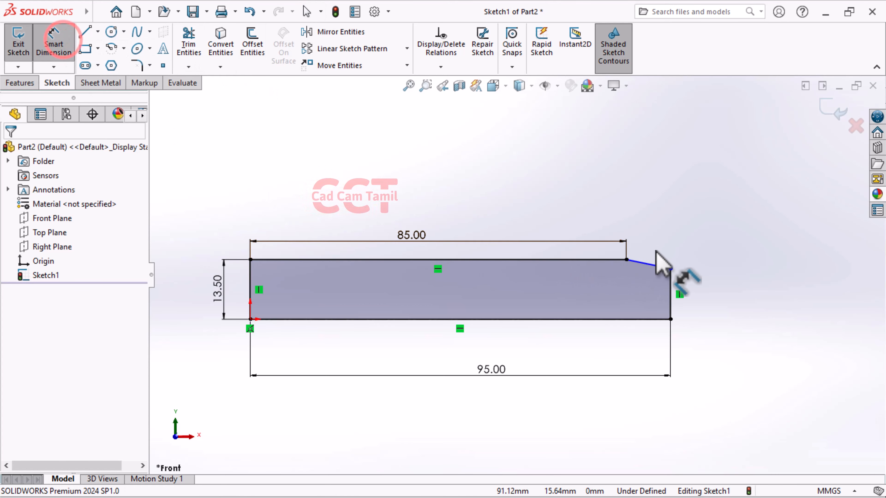
{"action": "left_click", "coordinate": [653, 266]}
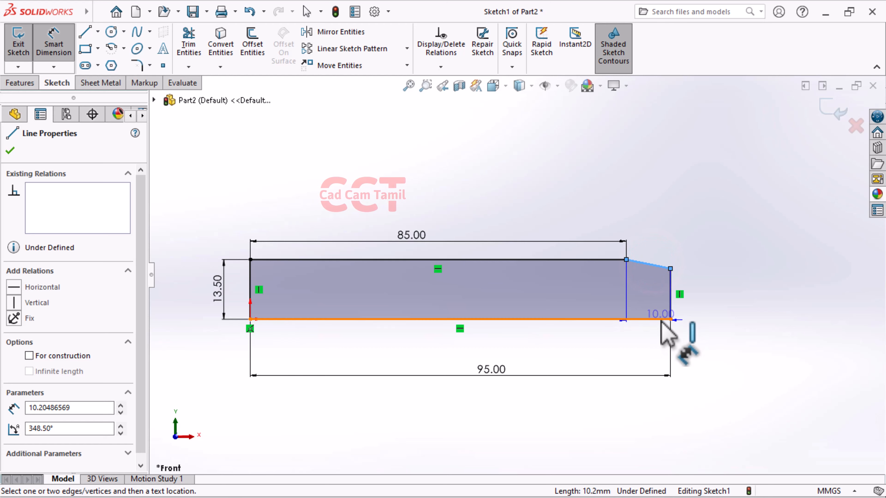
{"action": "left_click", "coordinate": [661, 318]}
{"action": "left_click", "coordinate": [713, 294]}
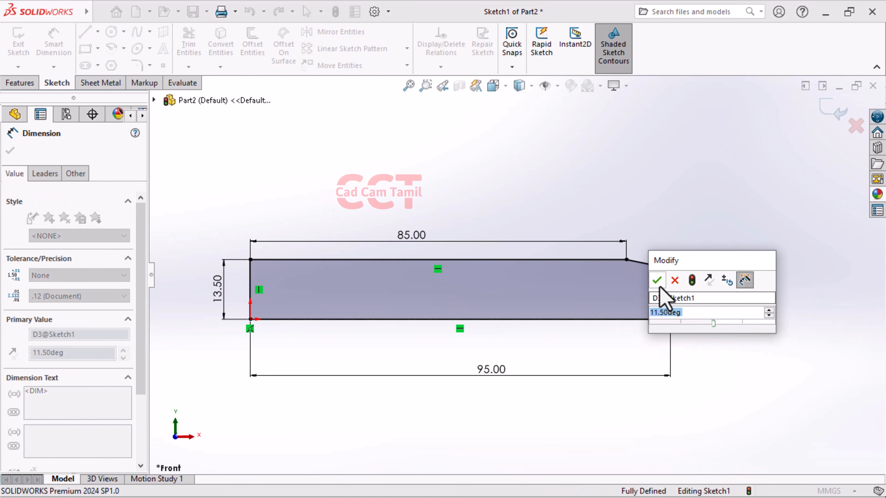
{"action": "left_click", "coordinate": [657, 280]}
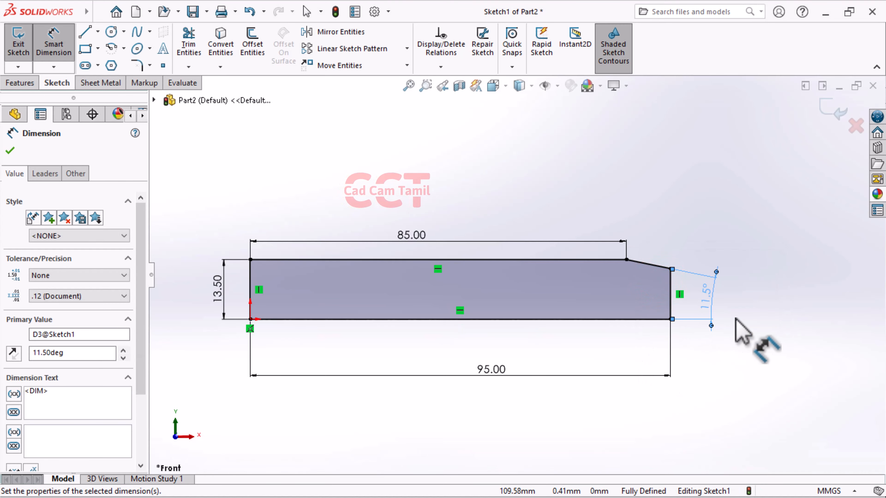
{"action": "scroll", "coordinate": [255, 288], "scroll_direction": "down", "scroll_amount": 3}
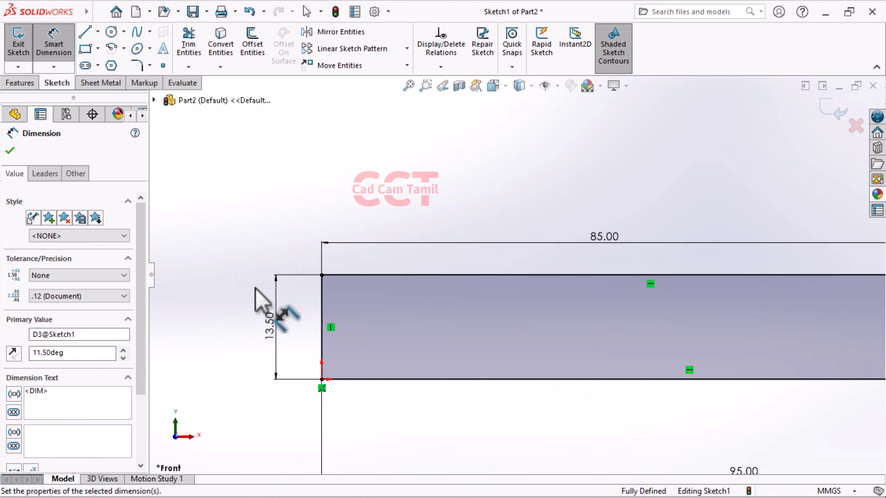
Step: Sketch a diagonal chamfer line across the profile's corner above the origin, from about 3.75 mm along the top edge to the vertical edge
{"action": "key", "text": "alt+Tab"}
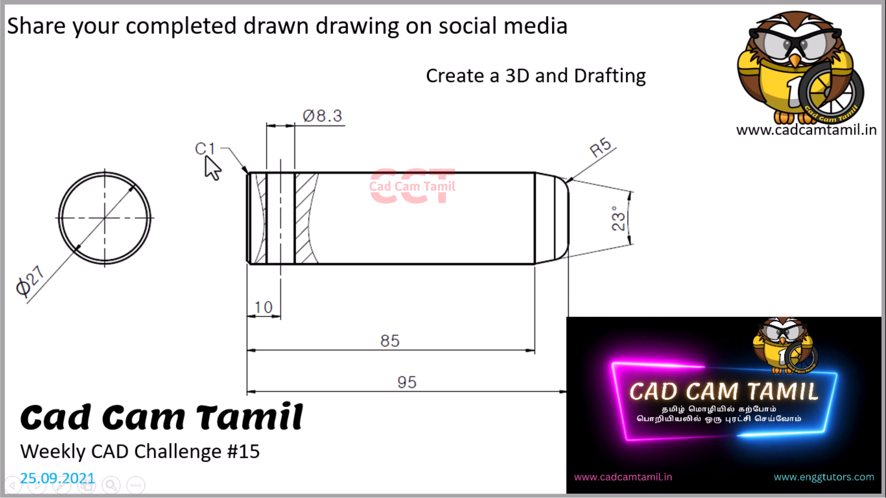
{"action": "key", "text": "alt+Tab"}
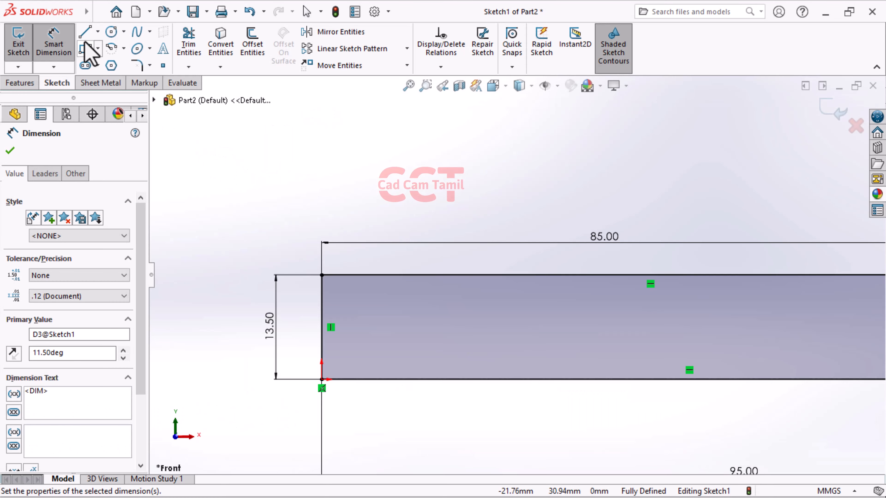
{"action": "key", "text": "l"}
{"action": "scroll", "coordinate": [284, 274], "scroll_direction": "down", "scroll_amount": 4}
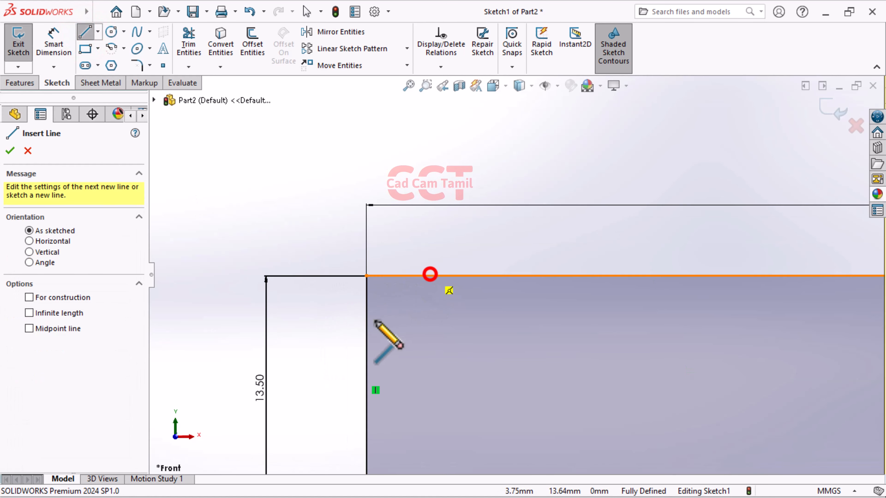
{"action": "left_click", "coordinate": [431, 275]}
{"action": "left_click", "coordinate": [367, 331]}
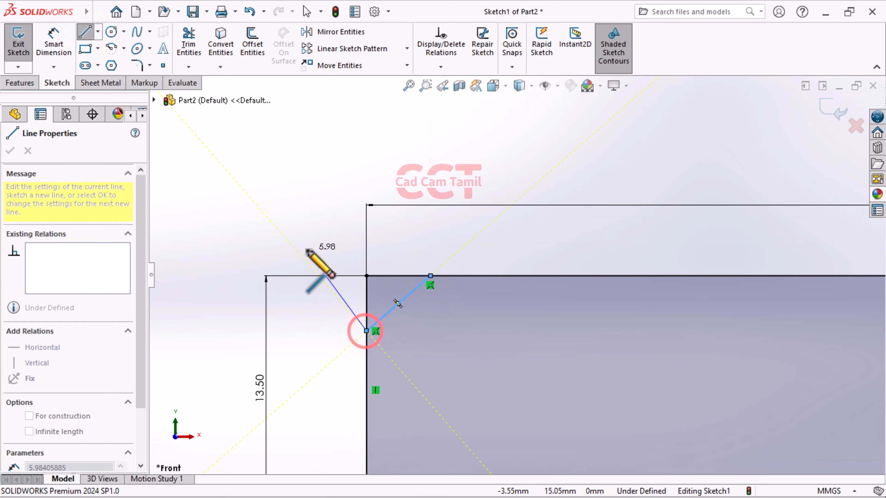
{"action": "key", "text": "Escape"}
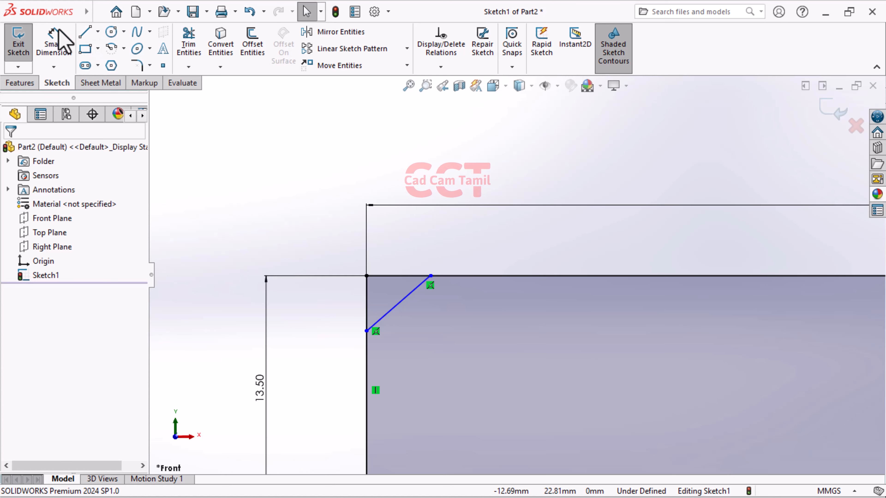
Step: Dimension the horizontal distance from the vertical edge to the chamfer line's upper endpoint as 1 mm
{"action": "left_click", "coordinate": [61, 38]}
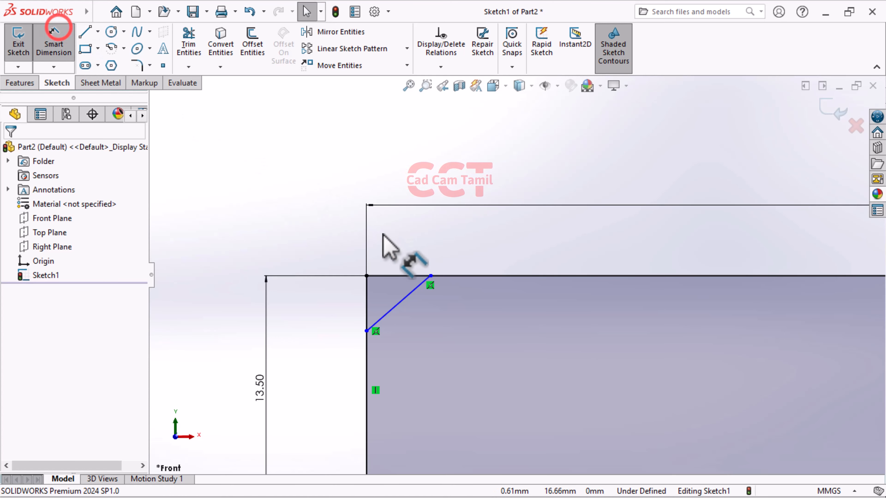
{"action": "left_click", "coordinate": [431, 276]}
{"action": "left_click", "coordinate": [366, 289]}
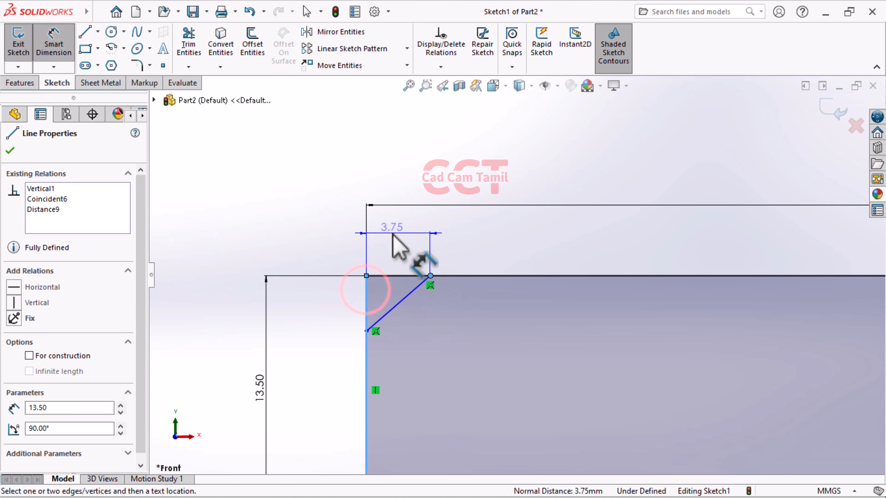
{"action": "left_click", "coordinate": [392, 233]}
{"action": "type", "text": "1"}
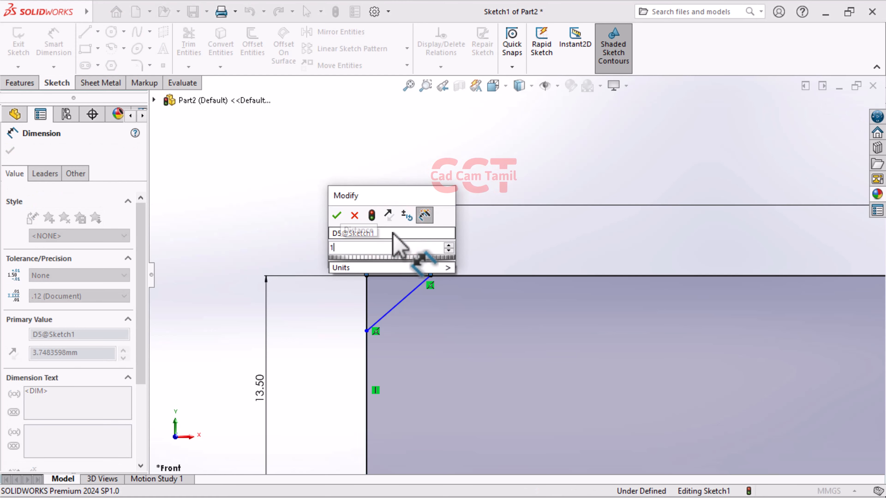
{"action": "key", "text": "Return"}
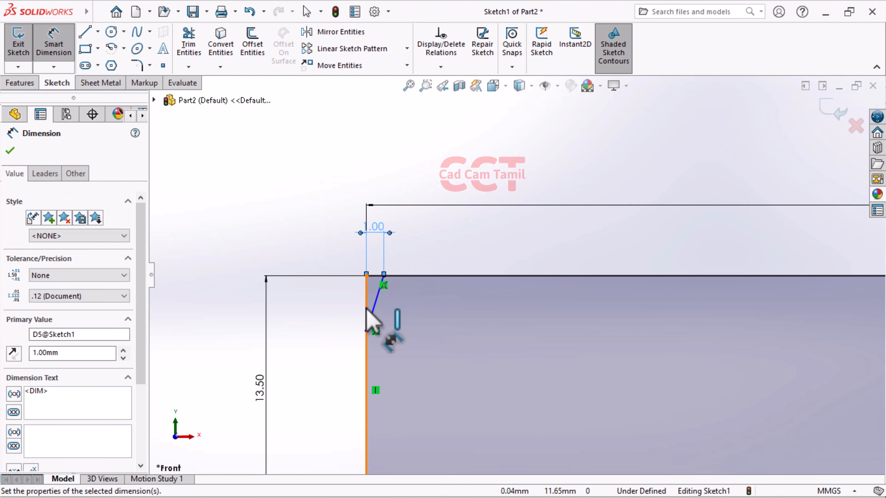
Step: Dimension the vertical distance from the top edge to the chamfer line's lower endpoint as 1 mm
{"action": "left_click", "coordinate": [376, 276]}
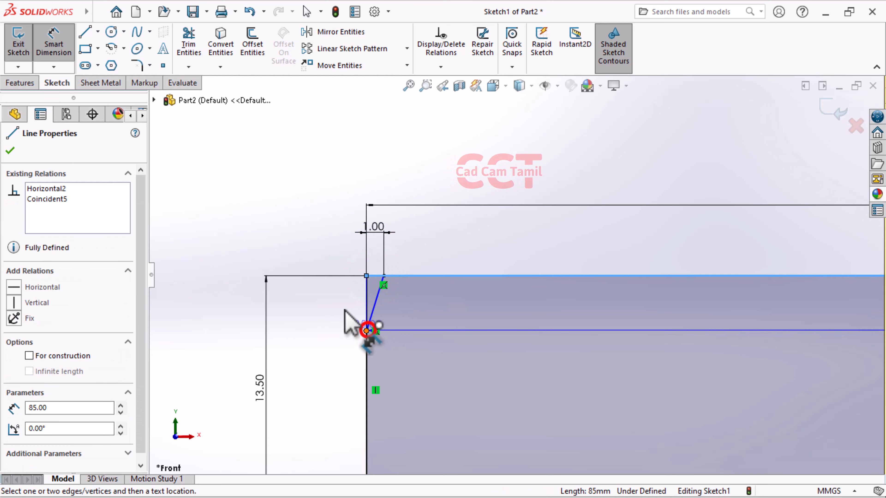
{"action": "left_click", "coordinate": [366, 331]}
{"action": "left_click", "coordinate": [342, 301]}
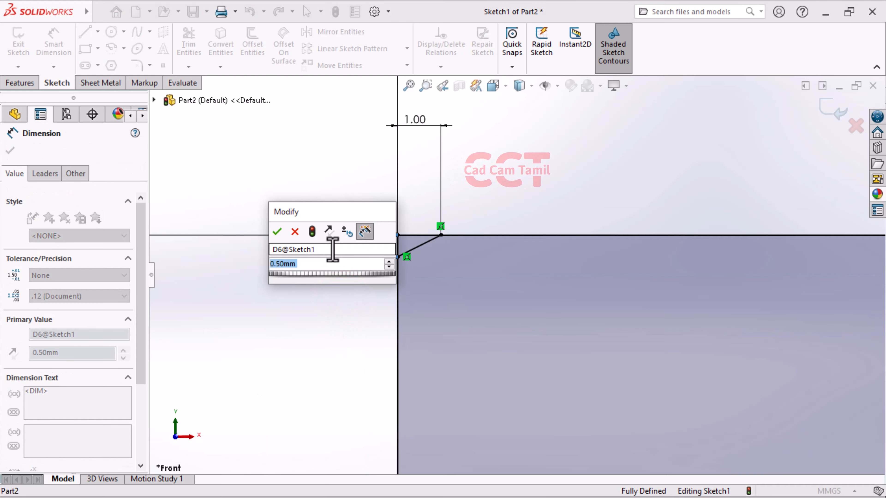
{"action": "type", "text": "1"}
{"action": "key", "text": "Return"}
{"action": "scroll", "coordinate": [380, 199], "scroll_direction": "up", "scroll_amount": 5}
{"action": "scroll", "coordinate": [390, 204], "scroll_direction": "down", "scroll_amount": 5}
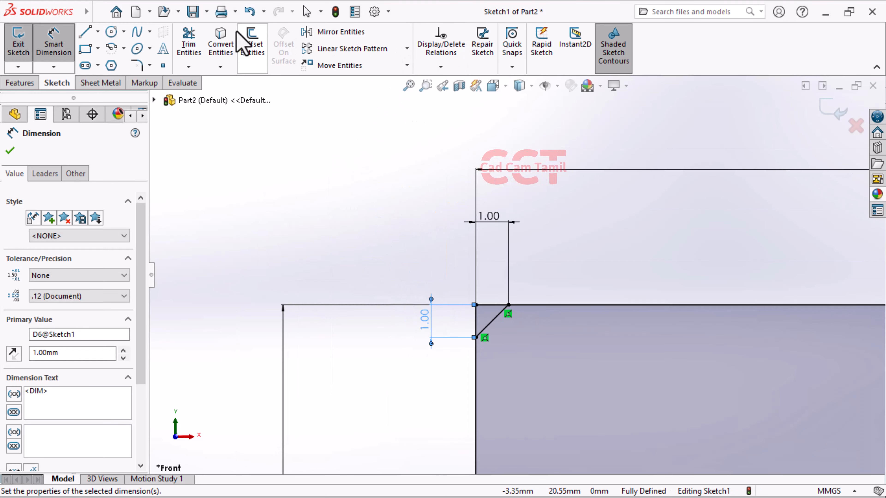
Step: Trim away the corner segments of the top and vertical edges outside the chamfer line
{"action": "left_click", "coordinate": [200, 29]}
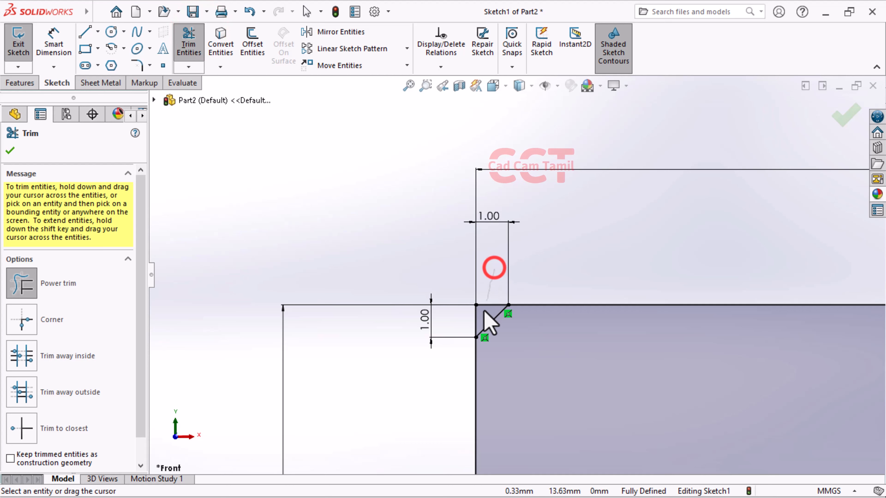
{"action": "left_click_drag", "start_coordinate": [490, 321], "coordinate": [471, 336]}
{"action": "scroll", "coordinate": [247, 270], "scroll_direction": "up", "scroll_amount": 5}
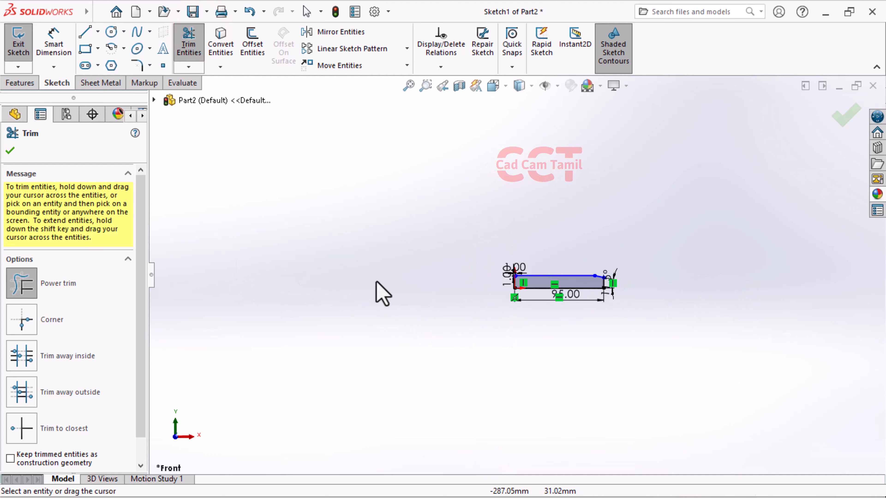
Step: Apply a 5 mm sketch fillet between the slanted line and the vertical line at the tapered end
{"action": "scroll", "coordinate": [595, 277], "scroll_direction": "down", "scroll_amount": 5}
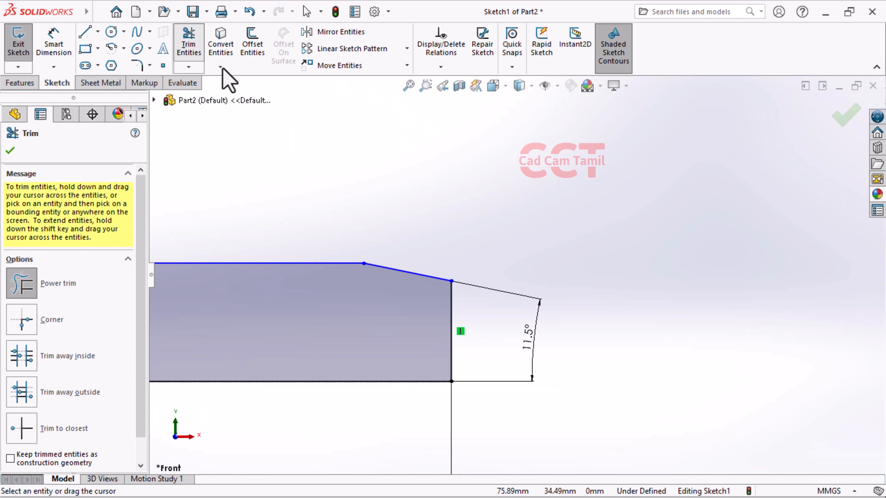
{"action": "left_click", "coordinate": [138, 65]}
{"action": "left_click", "coordinate": [418, 275]}
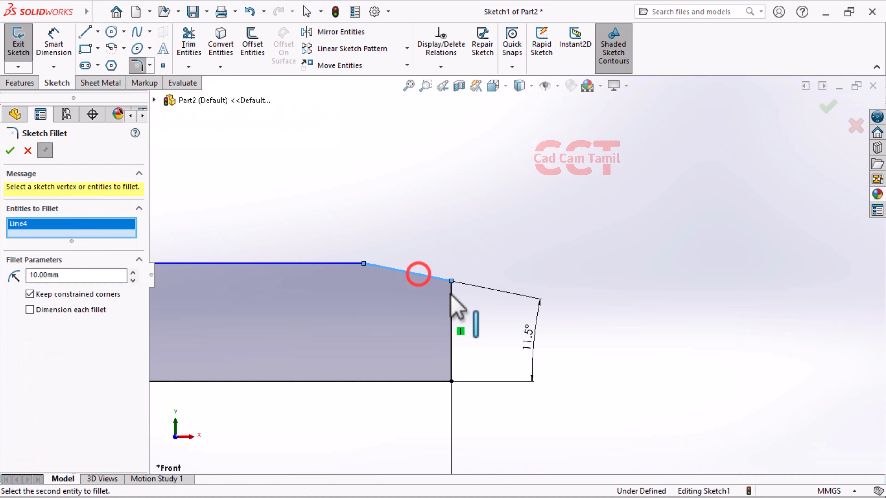
{"action": "left_click", "coordinate": [450, 299]}
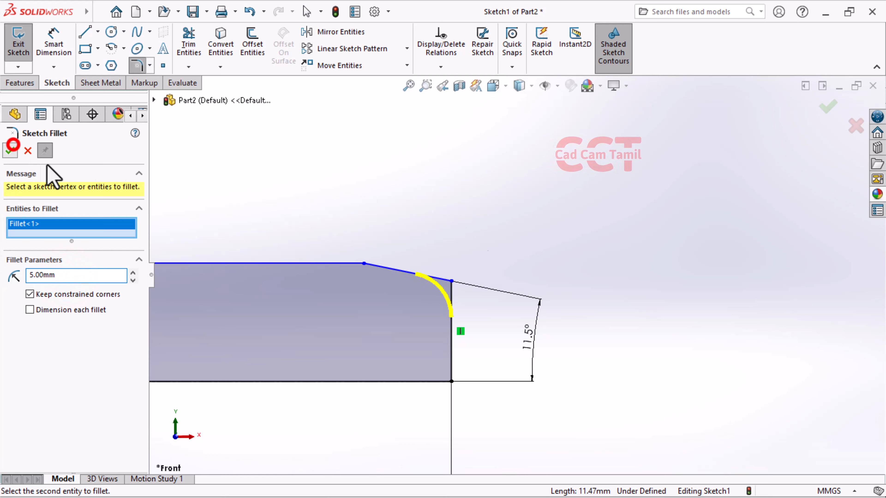
{"action": "left_click", "coordinate": [13, 144]}
{"action": "scroll", "coordinate": [732, 271], "scroll_direction": "up", "scroll_amount": 6}
{"action": "scroll", "coordinate": [316, 281], "scroll_direction": "up", "scroll_amount": 1}
{"action": "scroll", "coordinate": [310, 281], "scroll_direction": "down", "scroll_amount": 3}
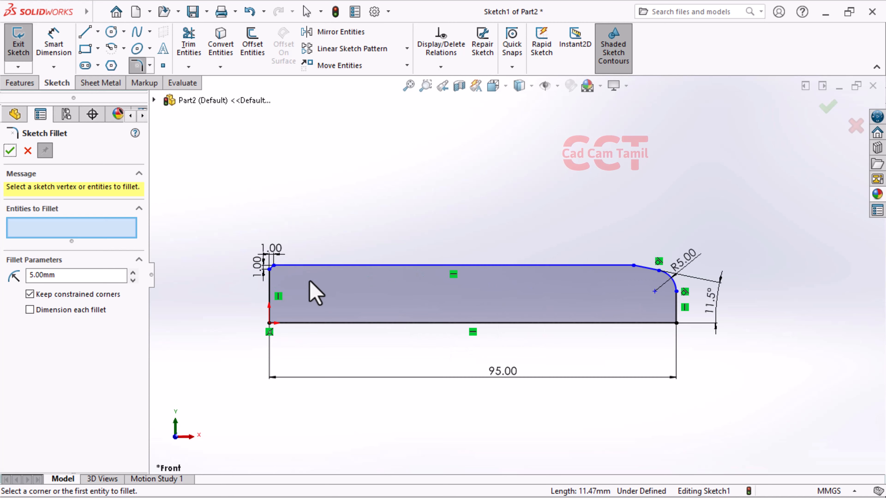
{"action": "left_click", "coordinate": [832, 104]}
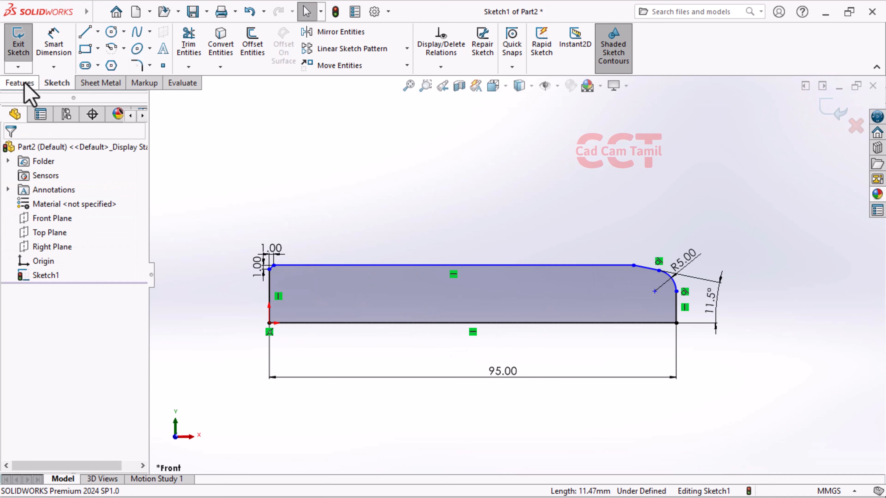
Step: Exit the profile sketch and revolve it 360 degrees about its base line into a solid pin
{"action": "left_click", "coordinate": [824, 105]}
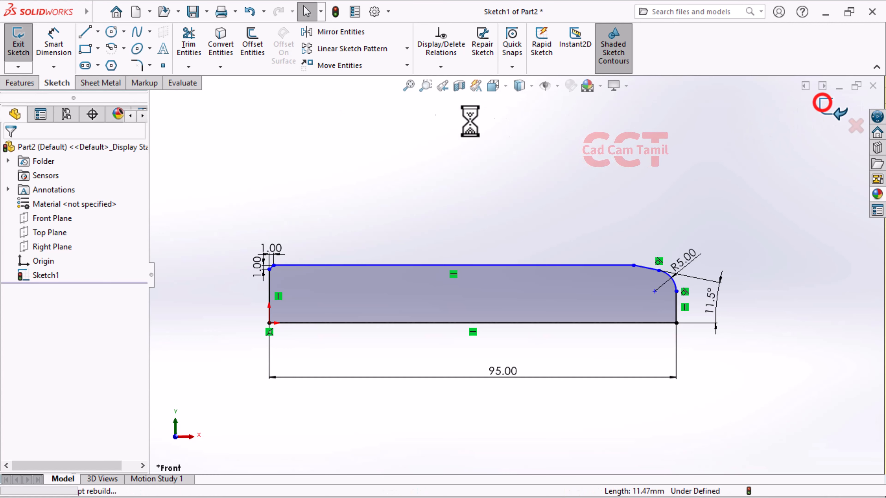
{"action": "left_click", "coordinate": [31, 84]}
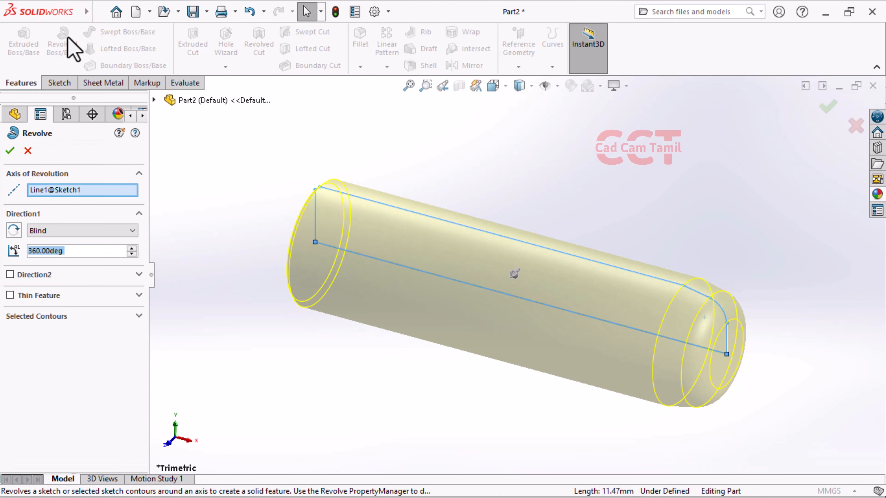
{"action": "left_click", "coordinate": [829, 107]}
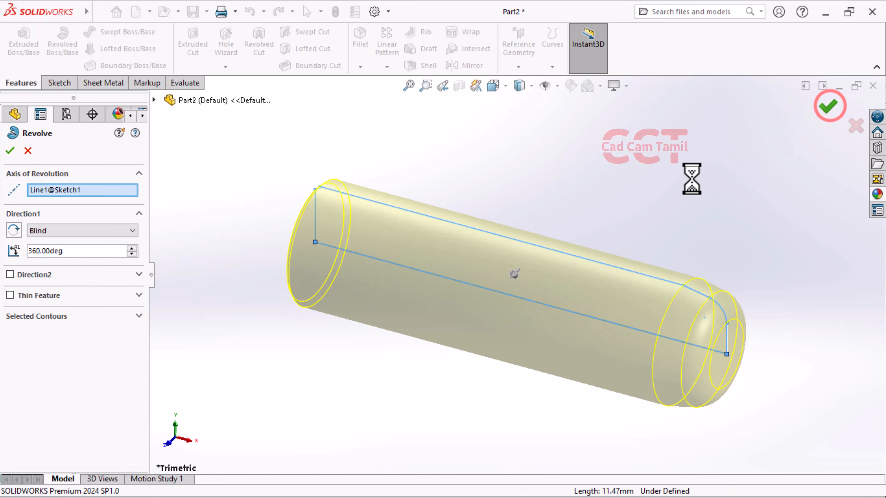
{"action": "left_click", "coordinate": [657, 182]}
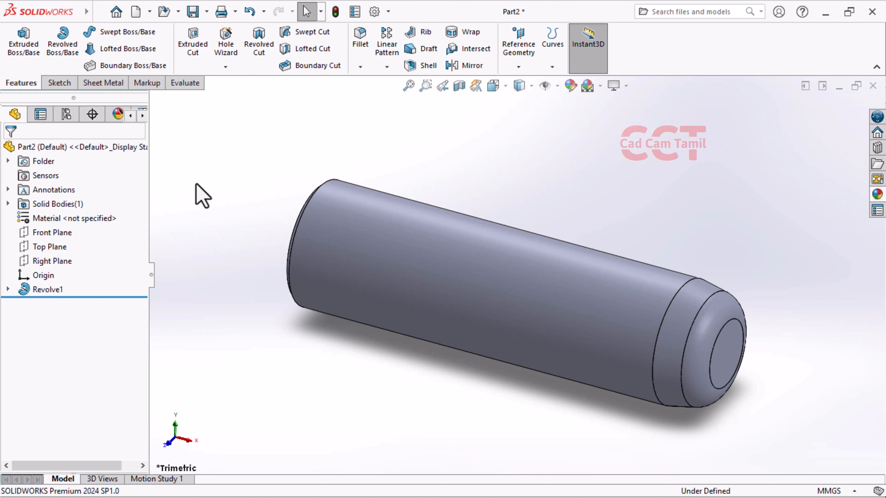
Step: Start a sketch on the Top Plane and draw a circle about 11.9 mm in diameter on the pin's axis near the chamfered end
{"action": "left_click", "coordinate": [60, 83]}
{"action": "left_click", "coordinate": [26, 30]}
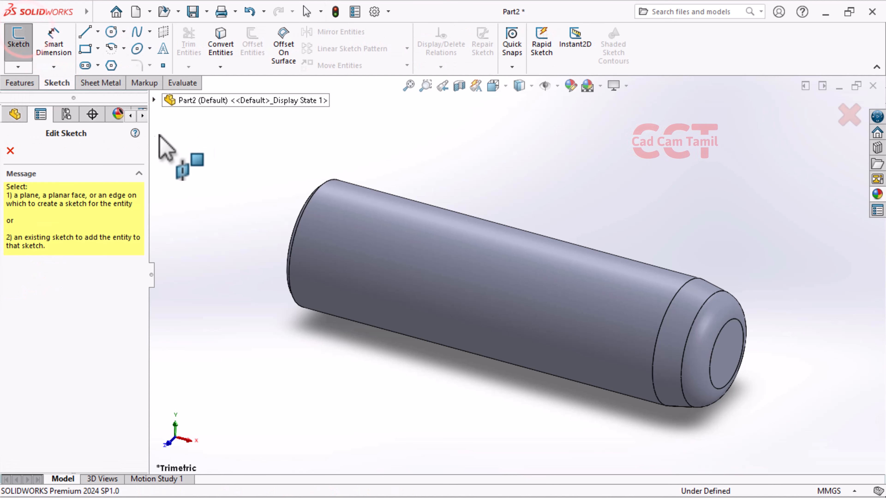
{"action": "left_click", "coordinate": [155, 99]}
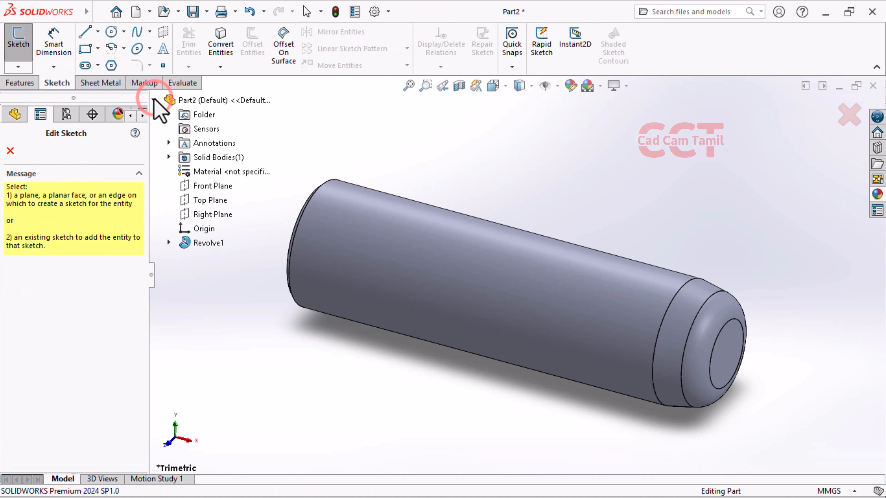
{"action": "left_click", "coordinate": [204, 205]}
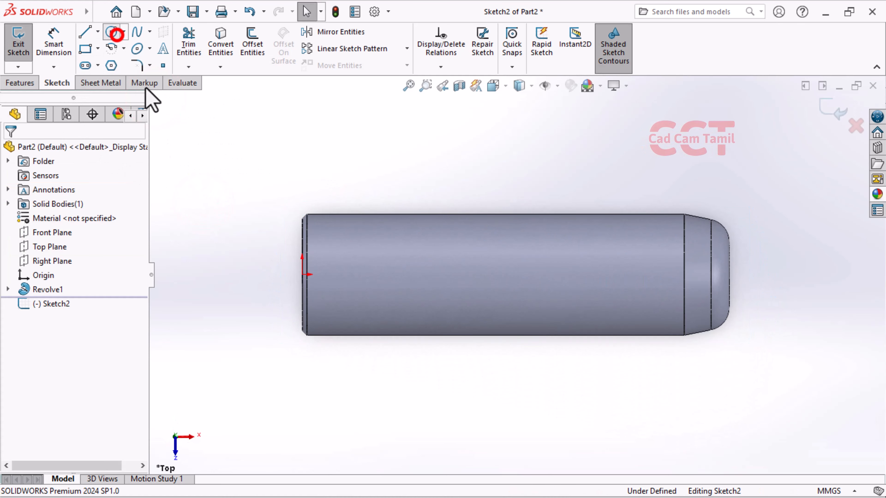
{"action": "left_click", "coordinate": [117, 34]}
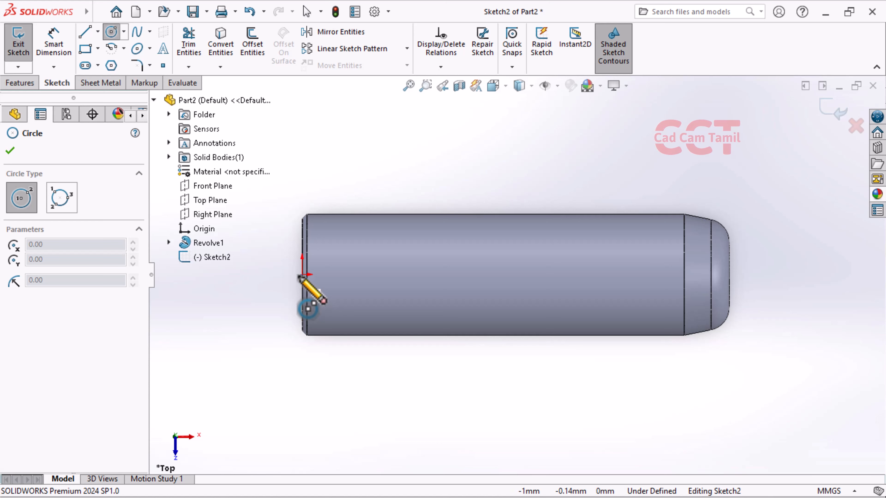
{"action": "left_click", "coordinate": [351, 274]}
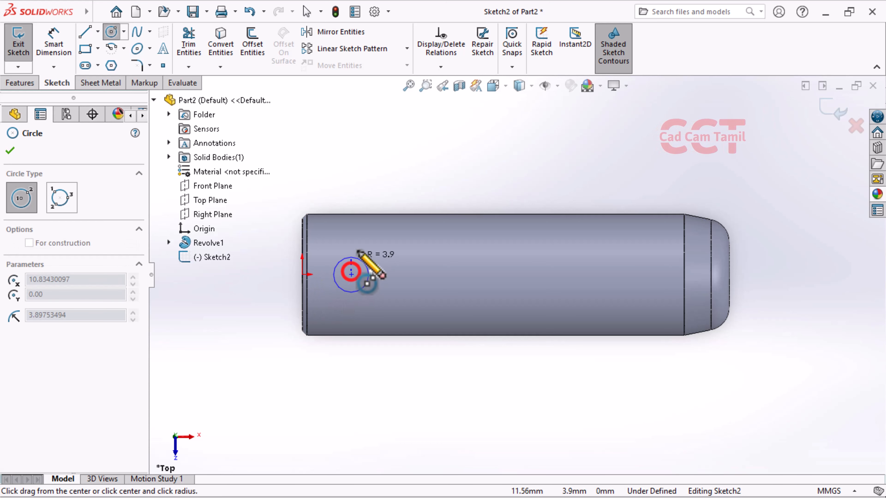
{"action": "left_click", "coordinate": [360, 250]}
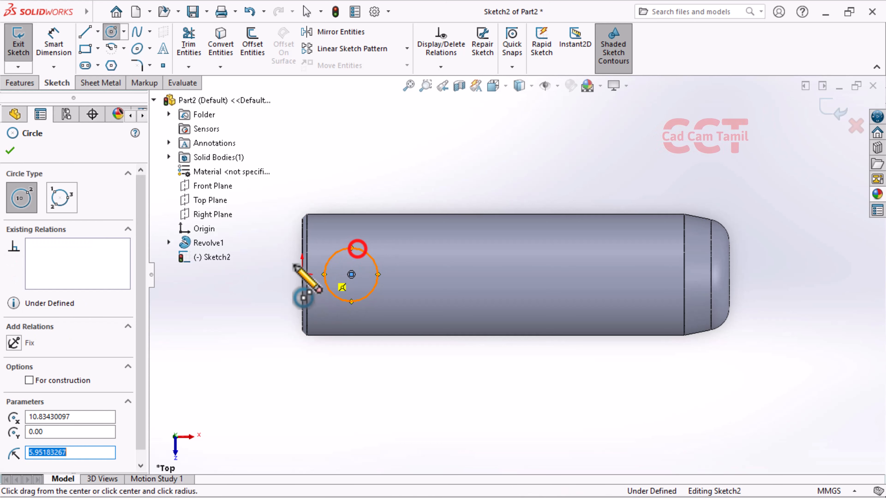
Step: Dimension the distance from the origin to the circle's center as 10 mm
{"action": "left_click", "coordinate": [63, 56]}
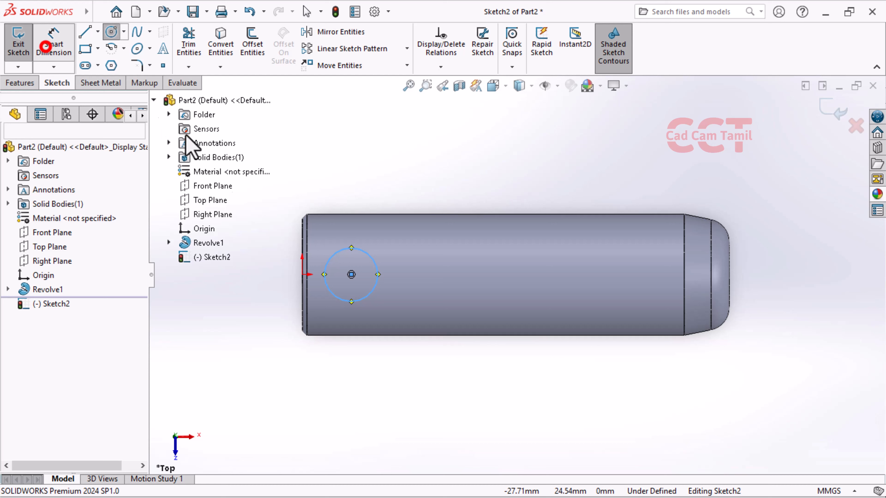
{"action": "left_click", "coordinate": [303, 275]}
{"action": "left_click", "coordinate": [352, 275]}
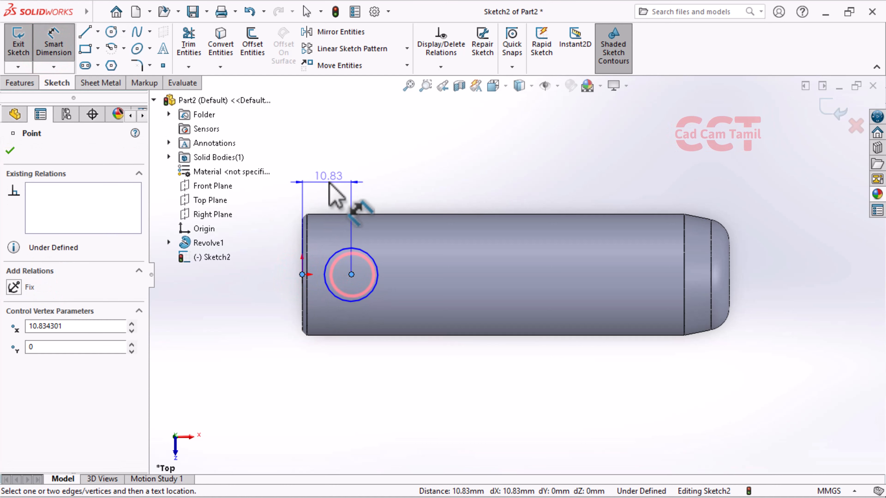
{"action": "left_click", "coordinate": [321, 184]}
{"action": "type", "text": "10"}
{"action": "key", "text": "Return"}
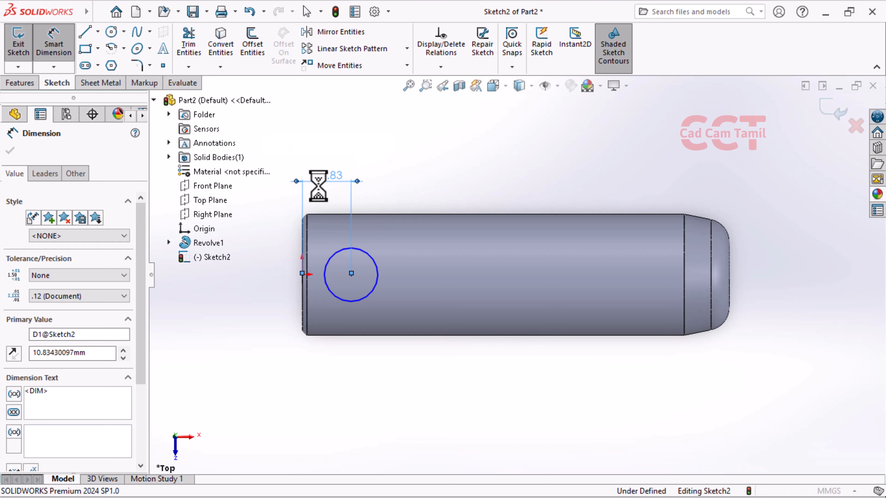
Step: Dimension the circle's diameter as 8.3 mm
{"action": "left_click", "coordinate": [369, 255]}
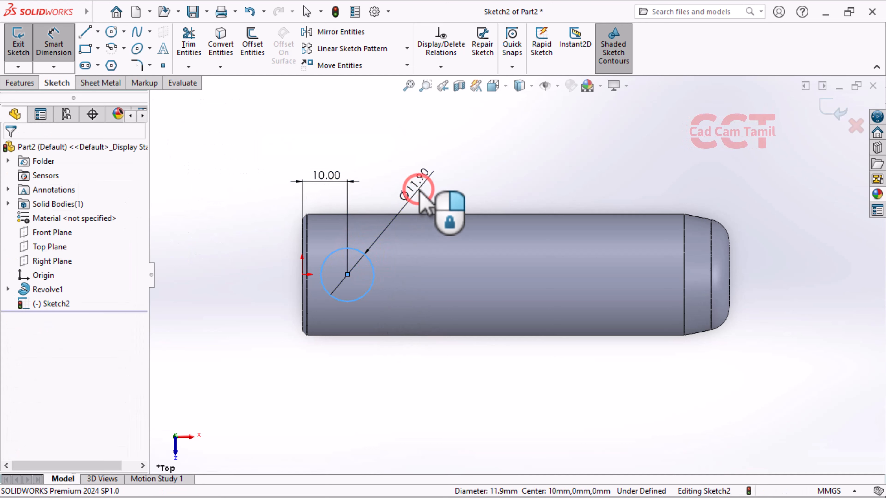
{"action": "left_click", "coordinate": [421, 196]}
{"action": "type", "text": "8."}
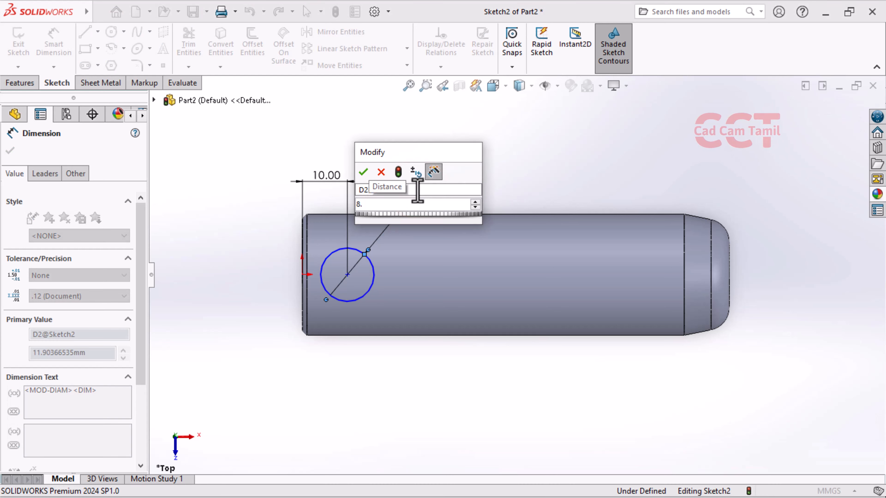
{"action": "type", "text": "3"}
{"action": "key", "text": "Return"}
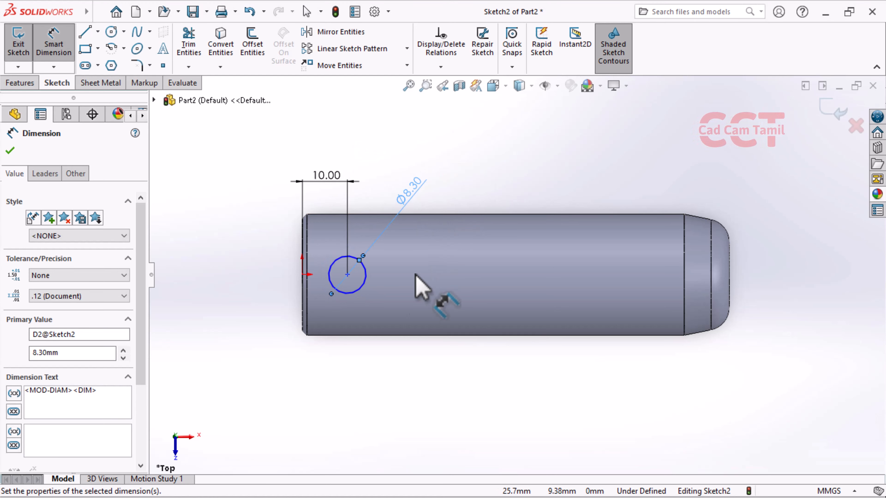
Step: Exit the circle sketch and cut-extrude it through the pin with a Mid Plane depth of 32 mm
{"action": "left_click", "coordinate": [827, 110]}
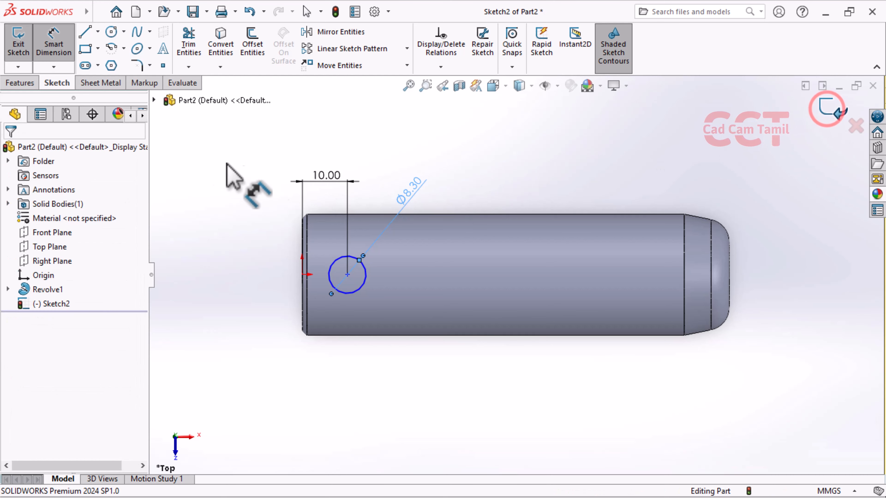
{"action": "left_click", "coordinate": [22, 82]}
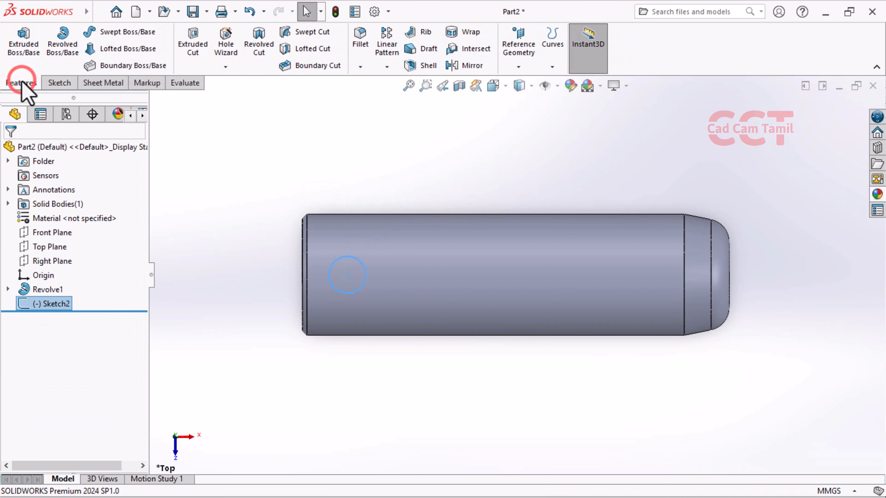
{"action": "left_click", "coordinate": [194, 45]}
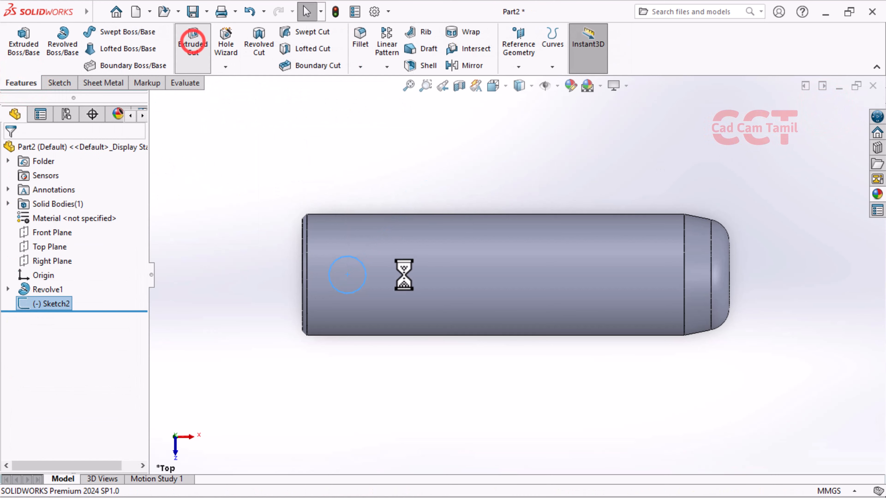
{"action": "left_click", "coordinate": [359, 281]}
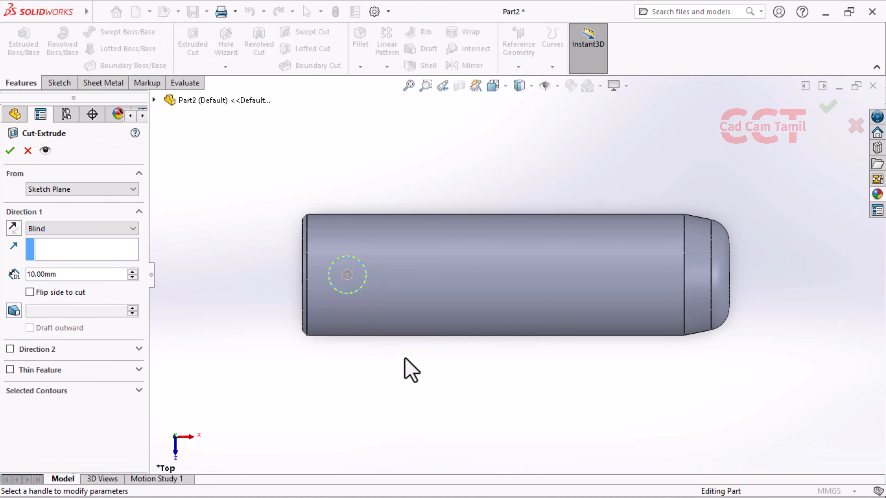
{"action": "scroll", "coordinate": [390, 352], "scroll_direction": "down", "scroll_amount": 3}
{"action": "middle_click_drag", "start_coordinate": [405, 356], "coordinate": [423, 224]}
{"action": "left_click", "coordinate": [68, 230]}
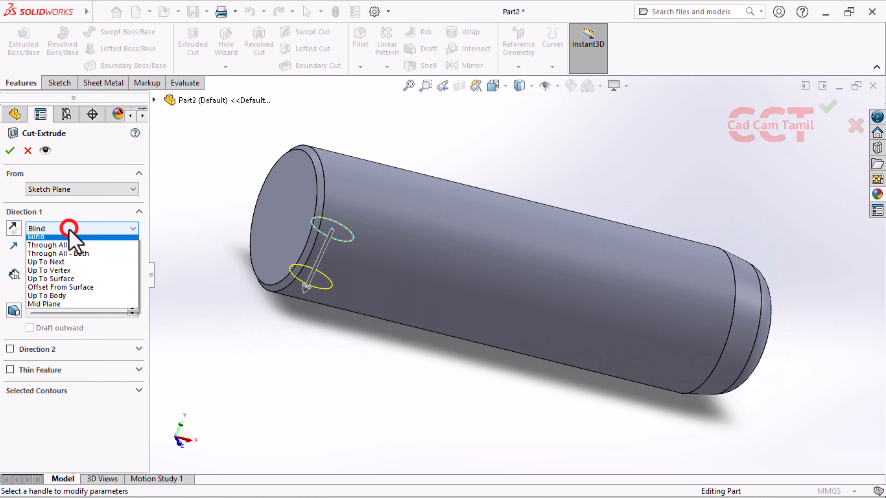
{"action": "left_click", "coordinate": [51, 309]}
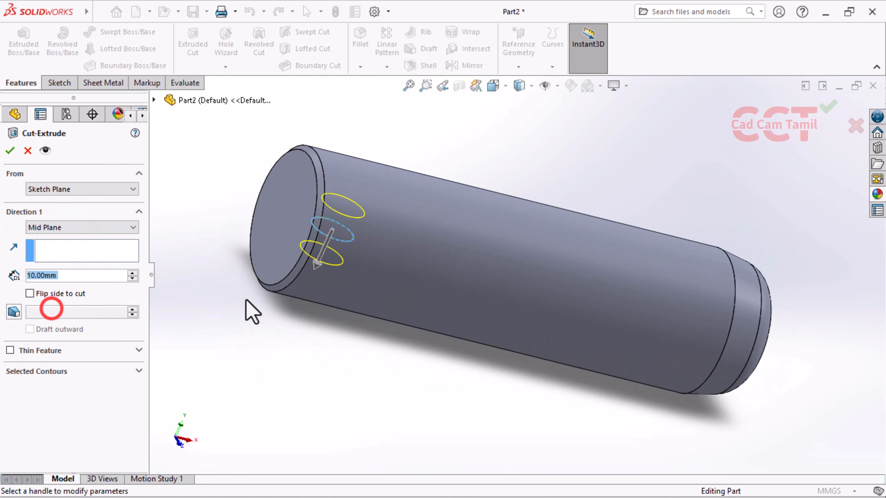
{"action": "left_click", "coordinate": [307, 304]}
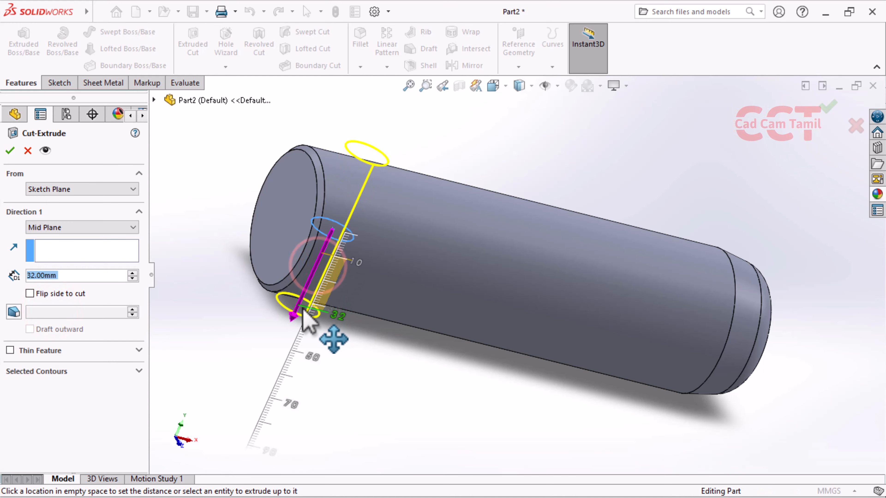
{"action": "left_click", "coordinate": [315, 318]}
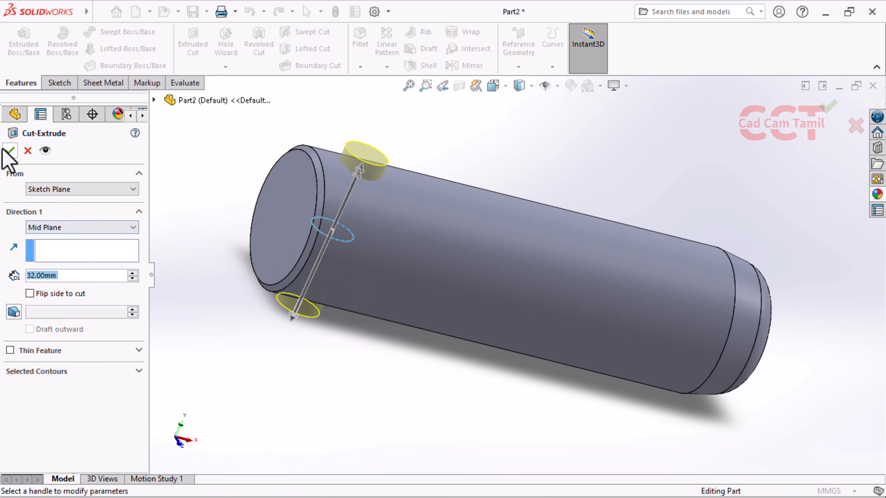
{"action": "left_click", "coordinate": [9, 150]}
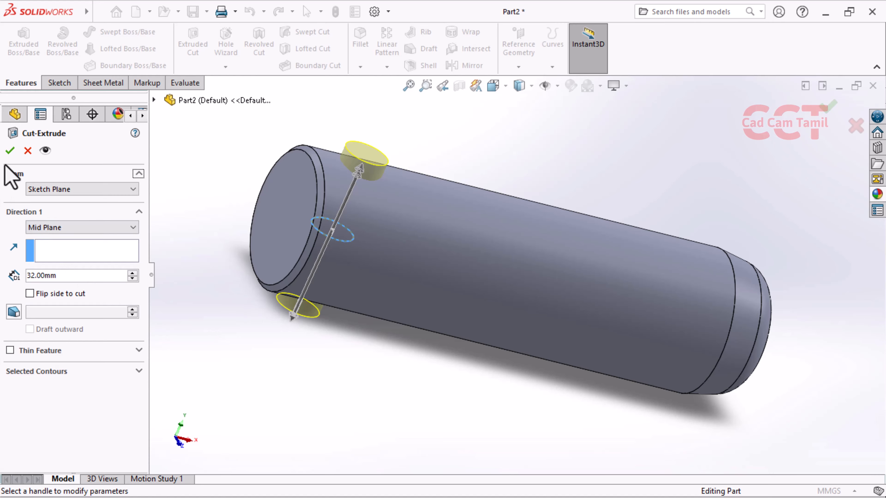
{"action": "left_click", "coordinate": [11, 152]}
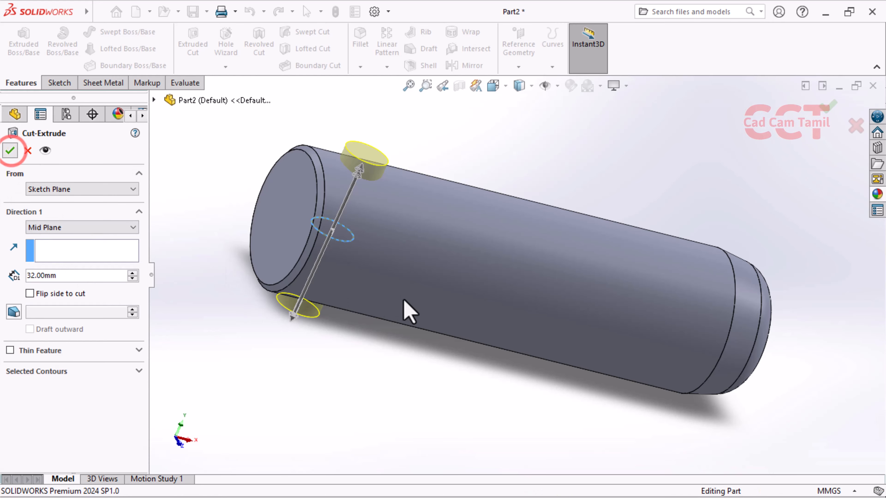
{"action": "left_click", "coordinate": [677, 228]}
Step: Assign the 1060 Alloy material to the part
{"action": "scroll", "coordinate": [606, 319], "scroll_direction": "up", "scroll_amount": 4}
{"action": "middle_click_drag", "start_coordinate": [649, 311], "coordinate": [410, 279]}
{"action": "scroll", "coordinate": [417, 291], "scroll_direction": "down", "scroll_amount": 3}
{"action": "middle_click_drag", "start_coordinate": [477, 303], "coordinate": [497, 318]}
{"action": "right_click", "coordinate": [75, 147]}
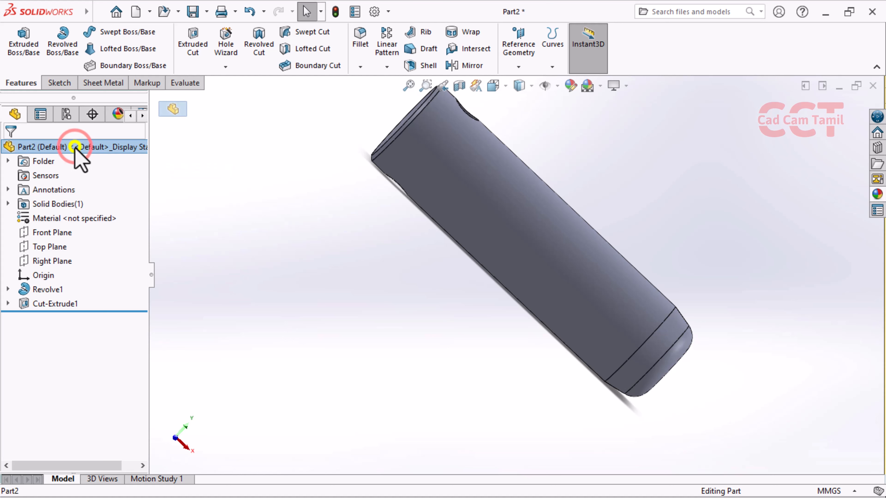
{"action": "left_click", "coordinate": [37, 161]}
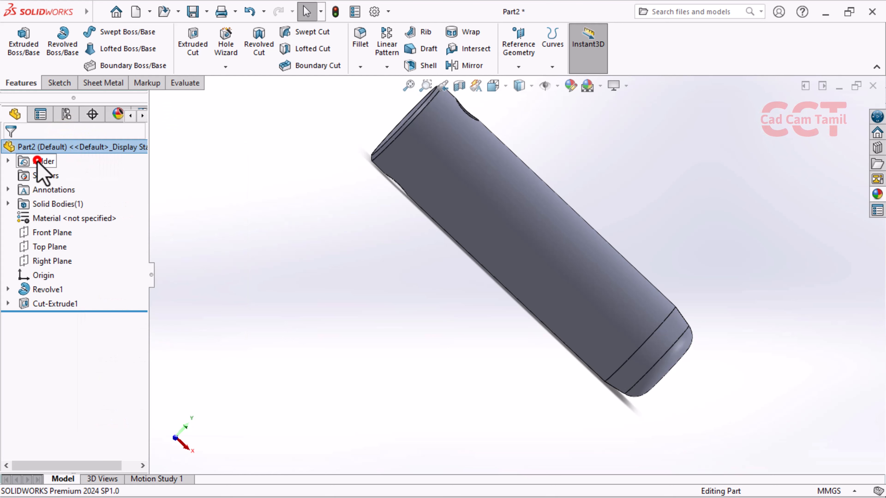
{"action": "left_click", "coordinate": [28, 147]}
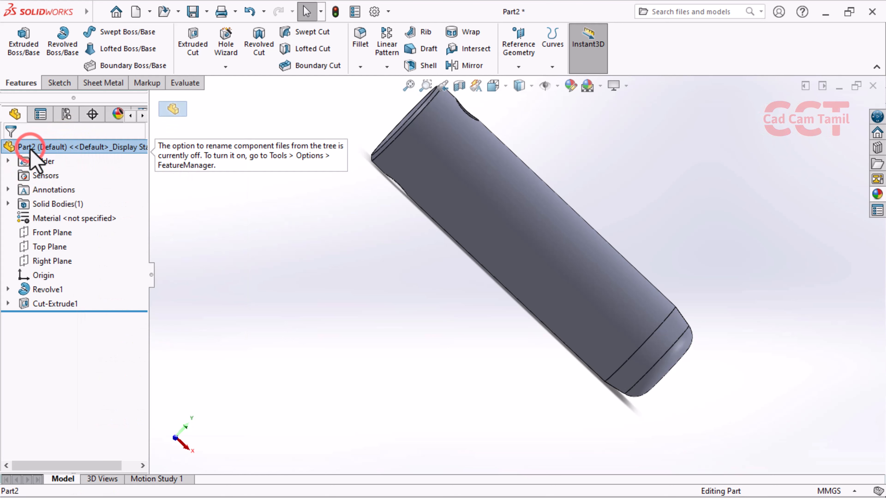
{"action": "right_click", "coordinate": [31, 147]}
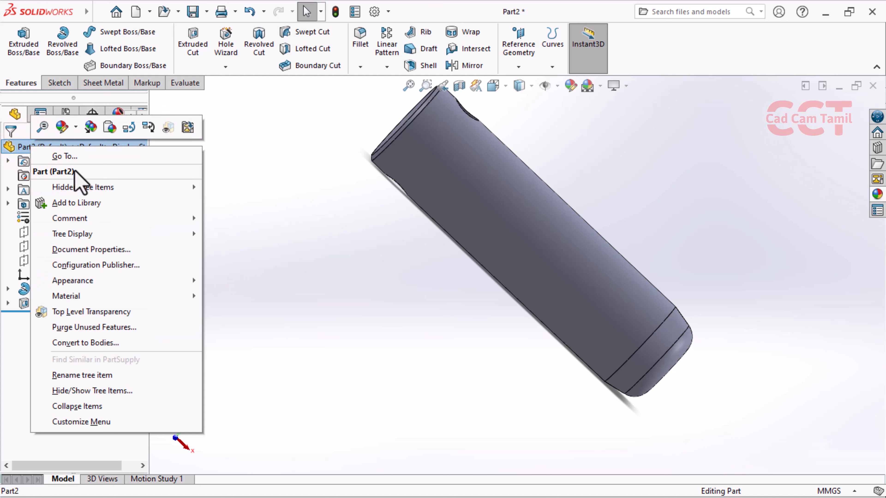
{"action": "mouse_move", "coordinate": [115, 303]}
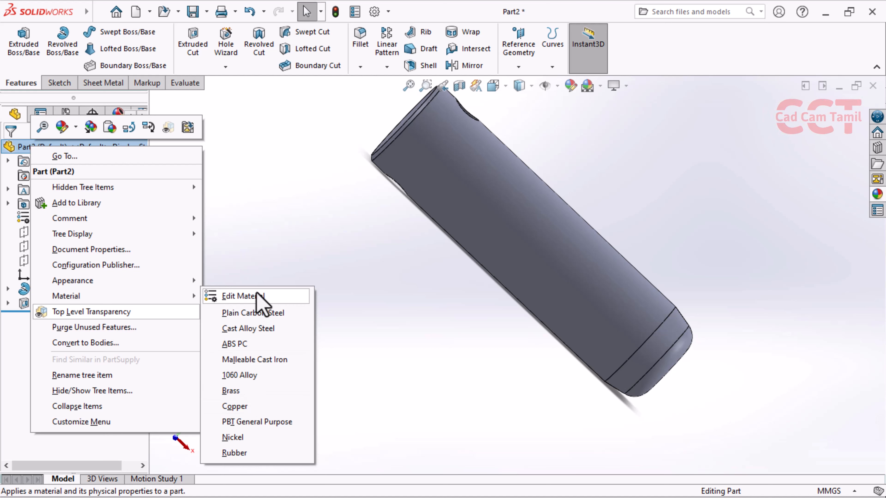
{"action": "left_click", "coordinate": [238, 380]}
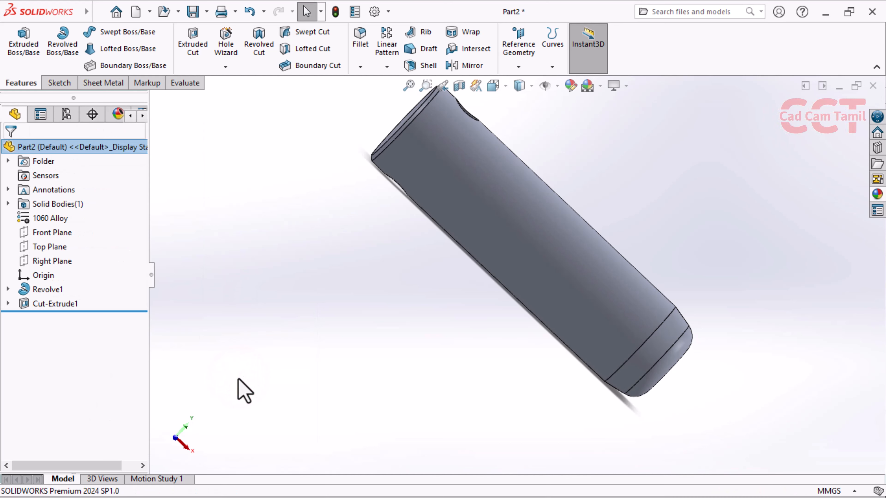
Step: Apply the polished copper appearance from the metal appearances to the pin's revolve feature
{"action": "scroll", "coordinate": [534, 279], "scroll_direction": "up", "scroll_amount": 3}
{"action": "scroll", "coordinate": [515, 242], "scroll_direction": "down", "scroll_amount": 3}
{"action": "left_click", "coordinate": [642, 251]}
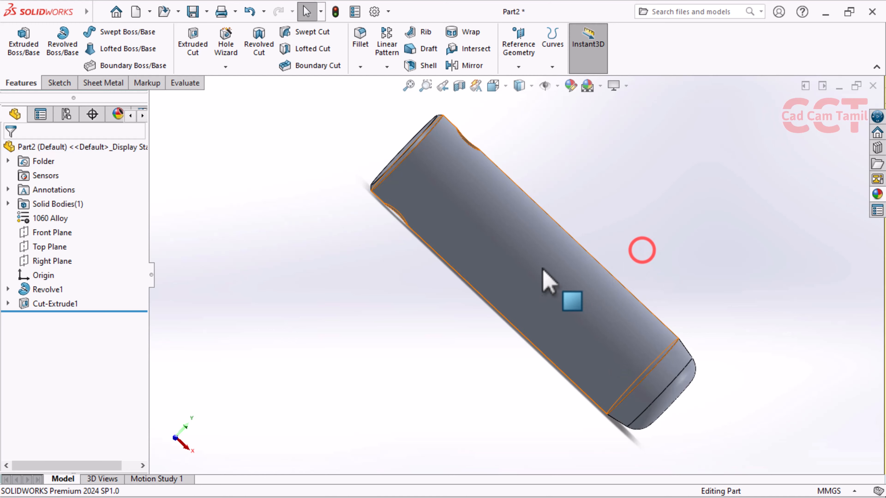
{"action": "middle_click_drag", "start_coordinate": [548, 282], "coordinate": [518, 287]}
{"action": "left_click", "coordinate": [876, 193]}
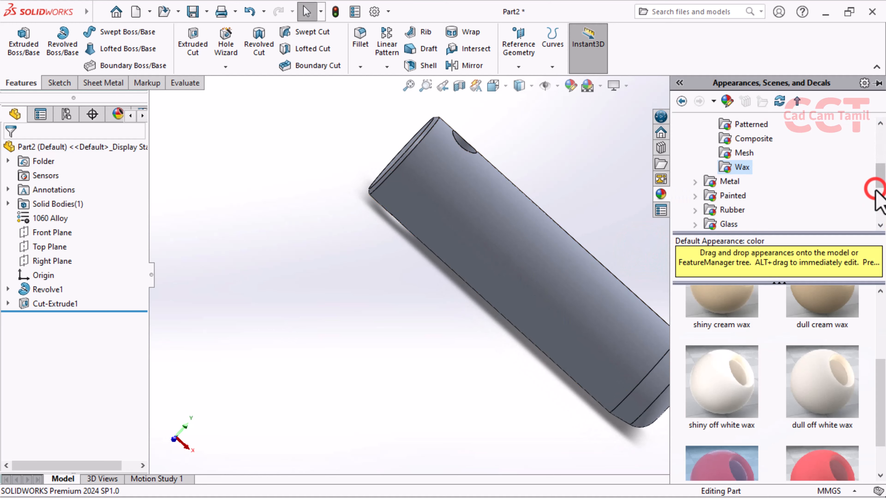
{"action": "scroll", "coordinate": [803, 409], "scroll_direction": "down", "scroll_amount": 1}
{"action": "scroll", "coordinate": [837, 390], "scroll_direction": "up", "scroll_amount": 4}
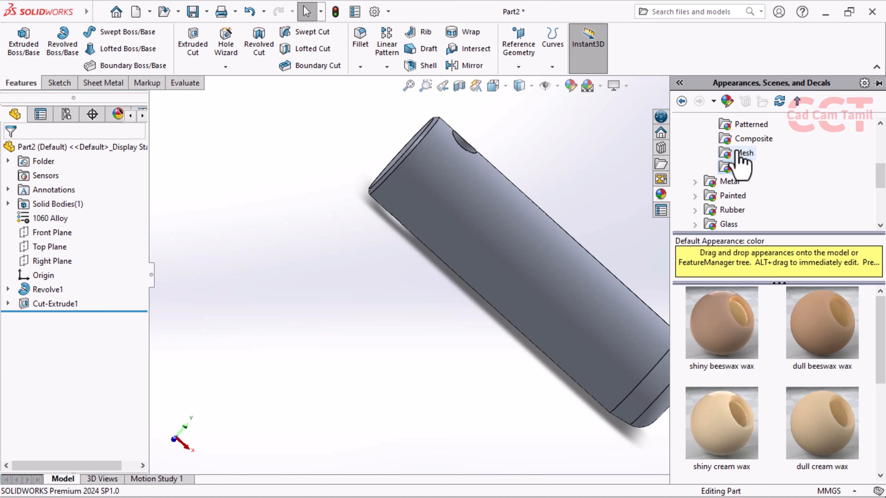
{"action": "left_click", "coordinate": [719, 181]}
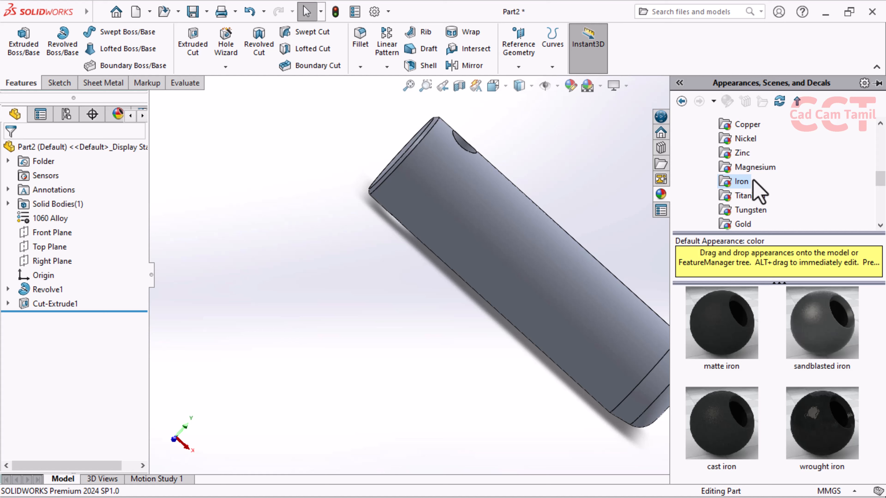
{"action": "left_click", "coordinate": [741, 153]}
{"action": "left_click", "coordinate": [747, 124]}
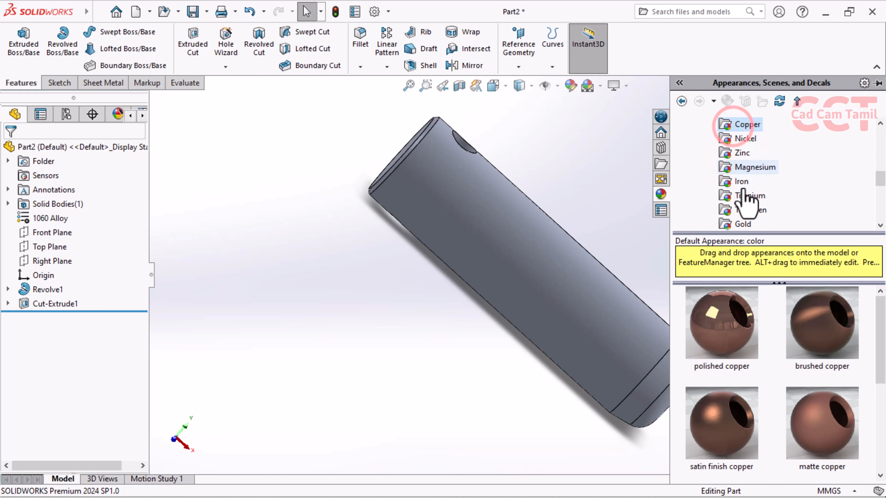
{"action": "scroll", "coordinate": [740, 350], "scroll_direction": "down", "scroll_amount": 2}
{"action": "scroll", "coordinate": [741, 350], "scroll_direction": "up", "scroll_amount": 2}
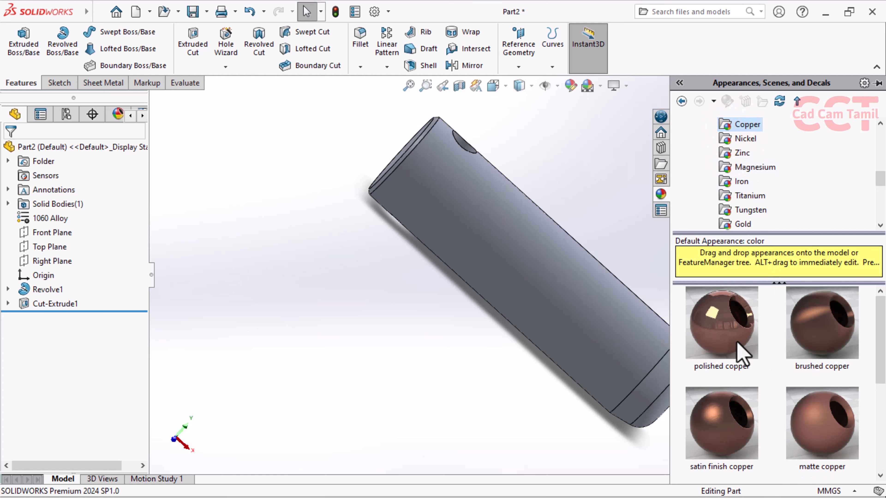
{"action": "left_click_drag", "start_coordinate": [738, 349], "coordinate": [550, 258]}
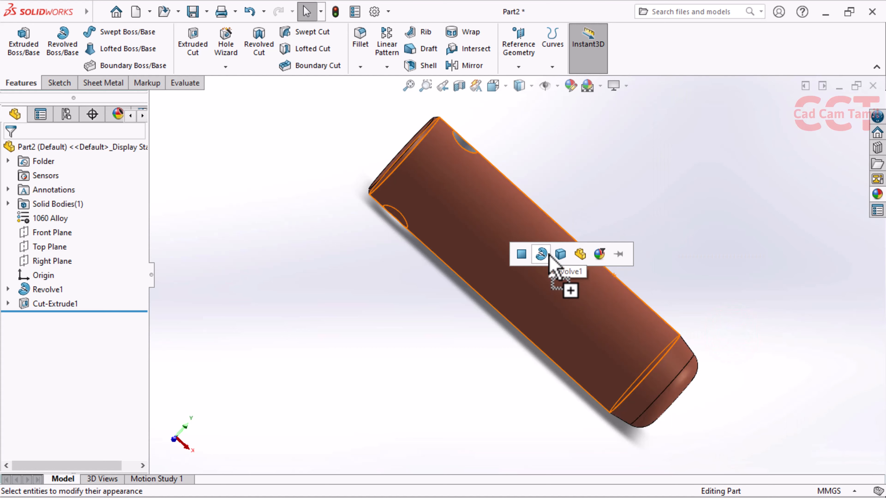
{"action": "left_click", "coordinate": [542, 254]}
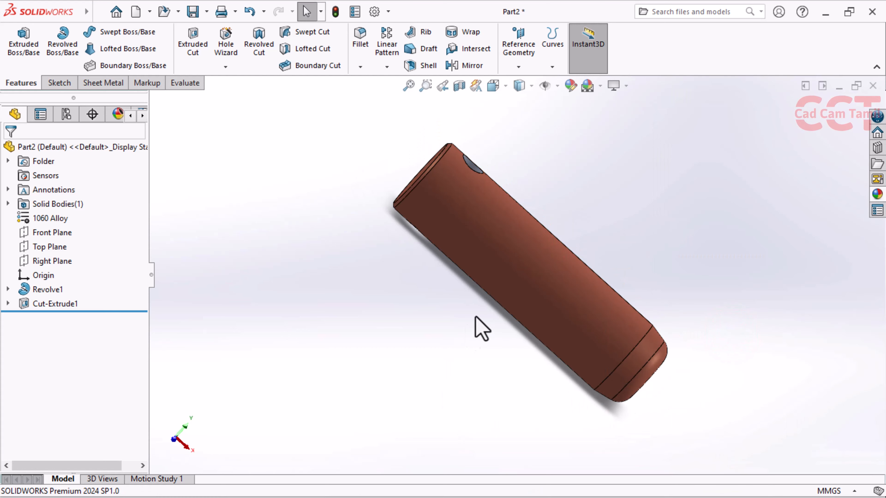
Step: Save the part as WCC15 in the Solidworks folder, following the naming of the existing WCC14 file
{"action": "middle_click_drag", "start_coordinate": [474, 326], "coordinate": [209, 290]}
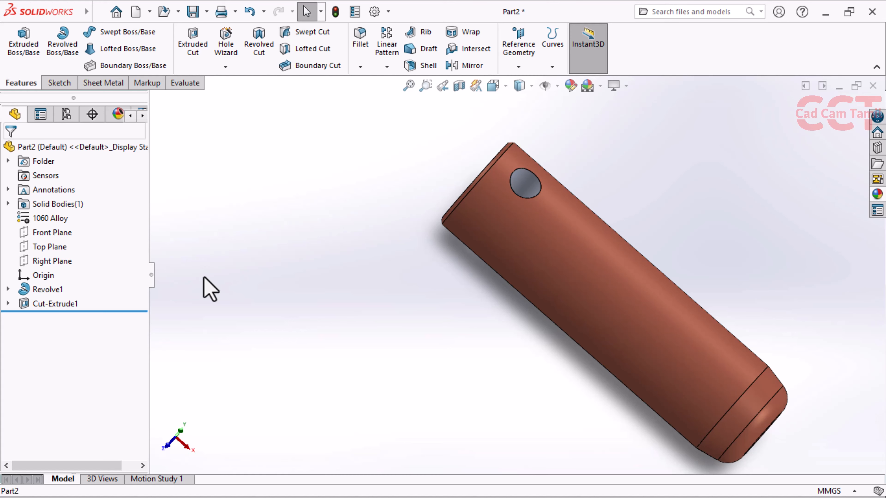
{"action": "key", "text": "ctrl+s"}
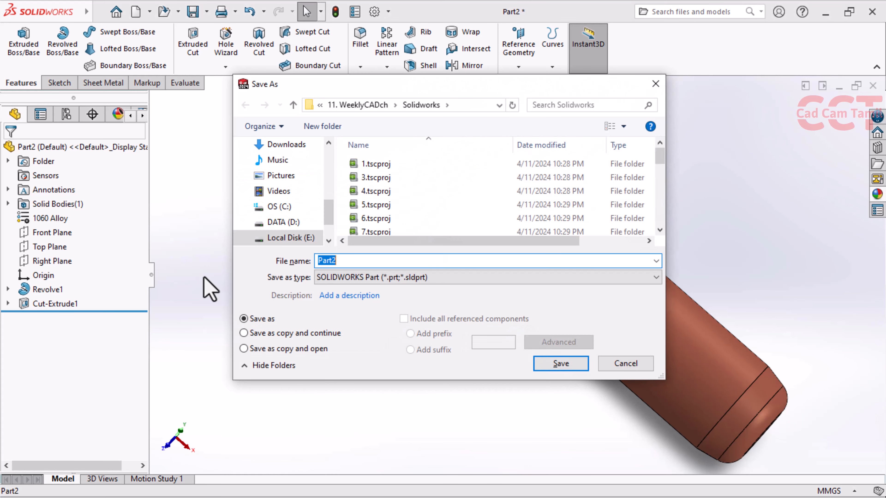
{"action": "scroll", "coordinate": [425, 219], "scroll_direction": "down", "scroll_amount": 2}
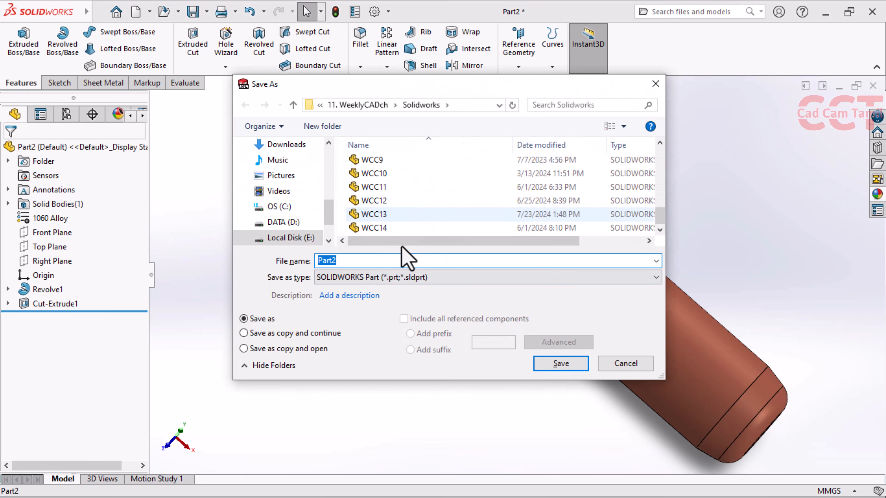
{"action": "left_click", "coordinate": [382, 227]}
{"action": "left_click", "coordinate": [381, 259]}
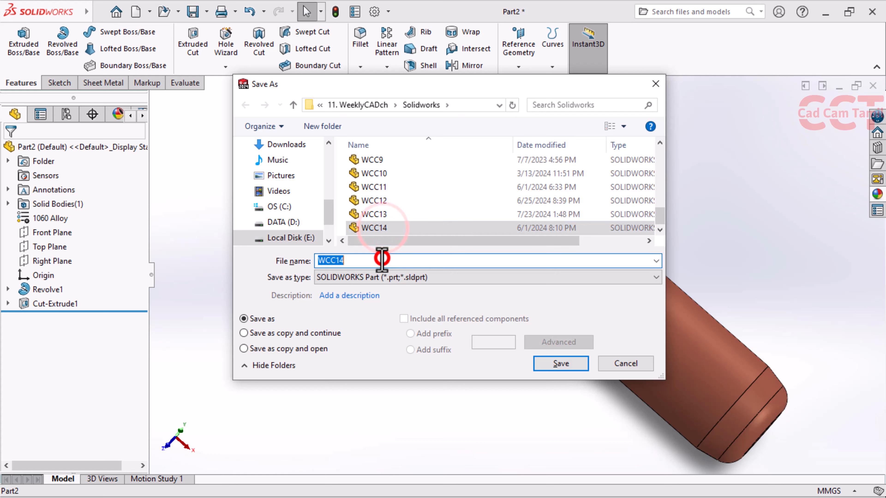
{"action": "key", "text": "BackSpace"}
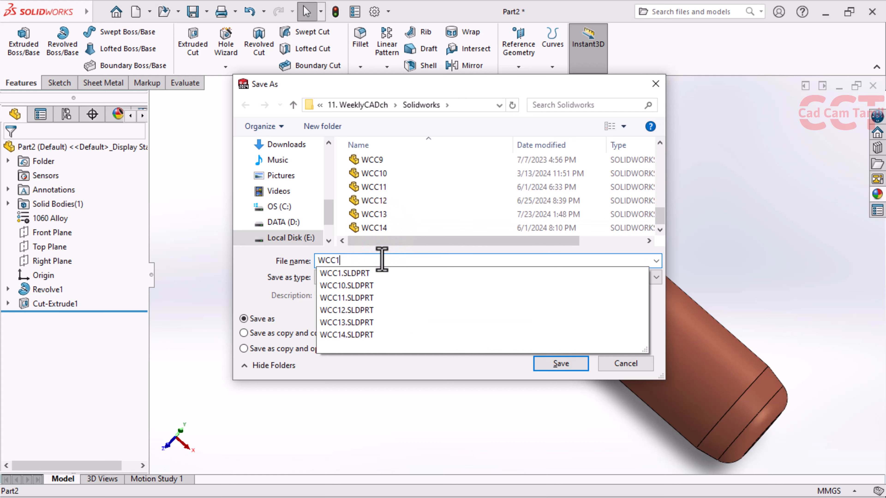
{"action": "type", "text": "5"}
{"action": "left_click", "coordinate": [580, 365]}
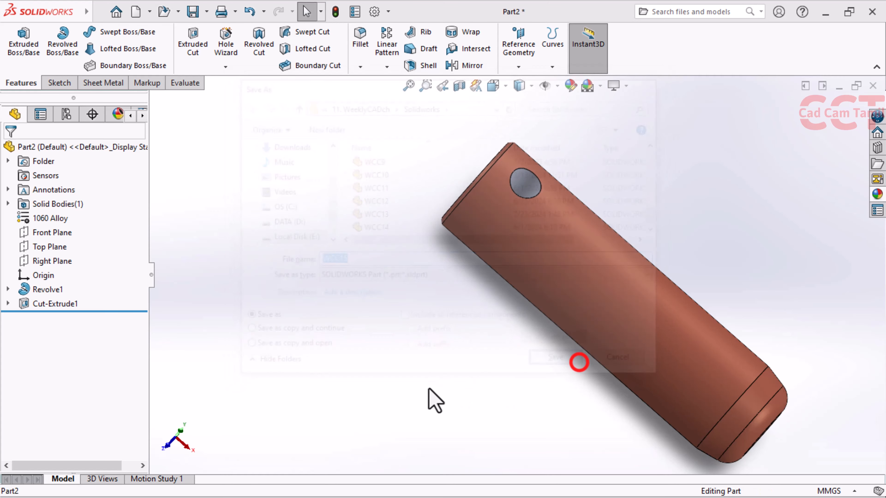